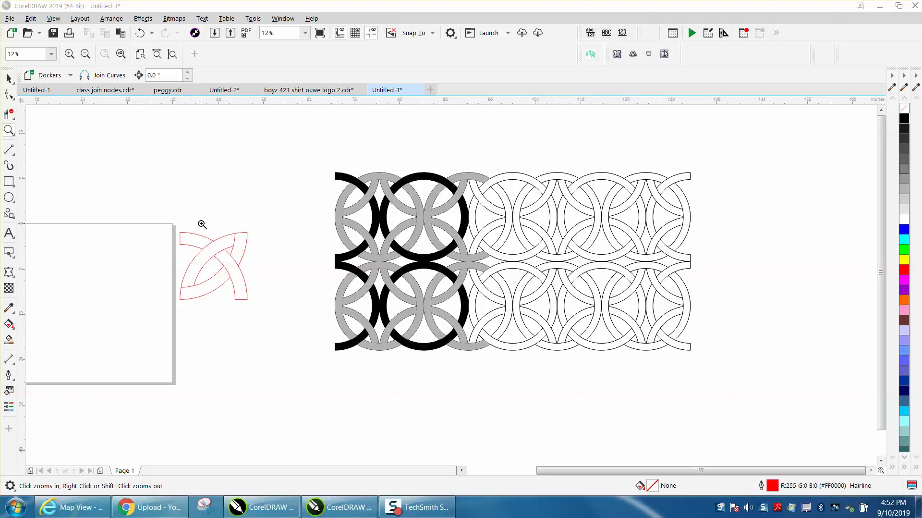
- Zoom out, then zoom in so the red interlaced knot outline fills the view
right_click(107, 200)
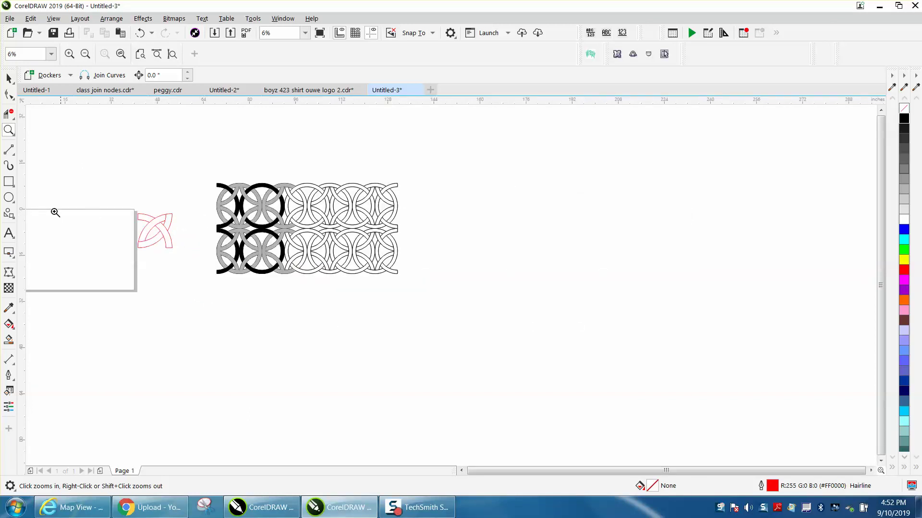
left_click_drag(50, 213, 217, 278)
- Draw a circle on the page and add a smaller concentric copy inside it
left_click(9, 78)
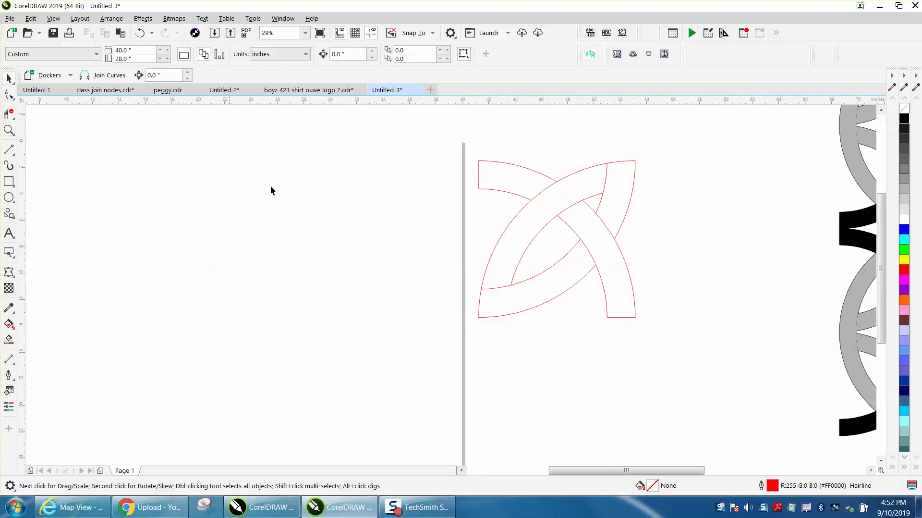
left_click(508, 193)
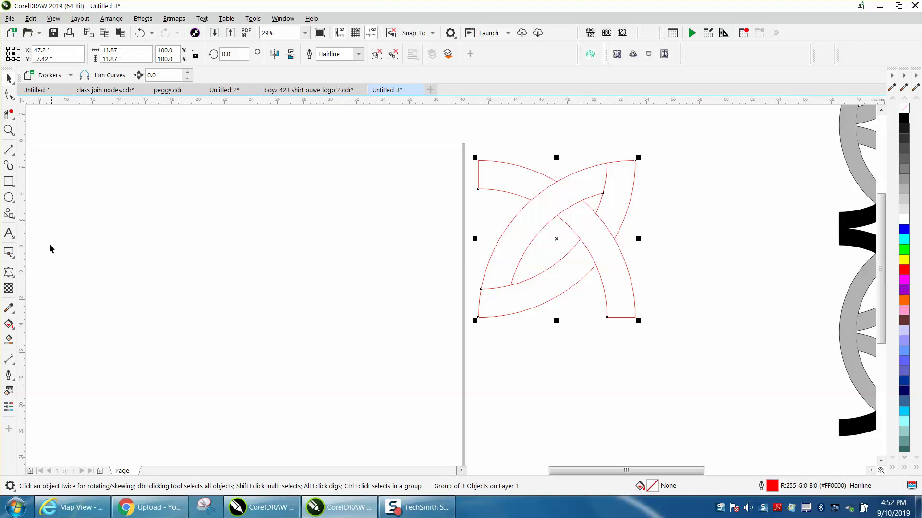
left_click(9, 197)
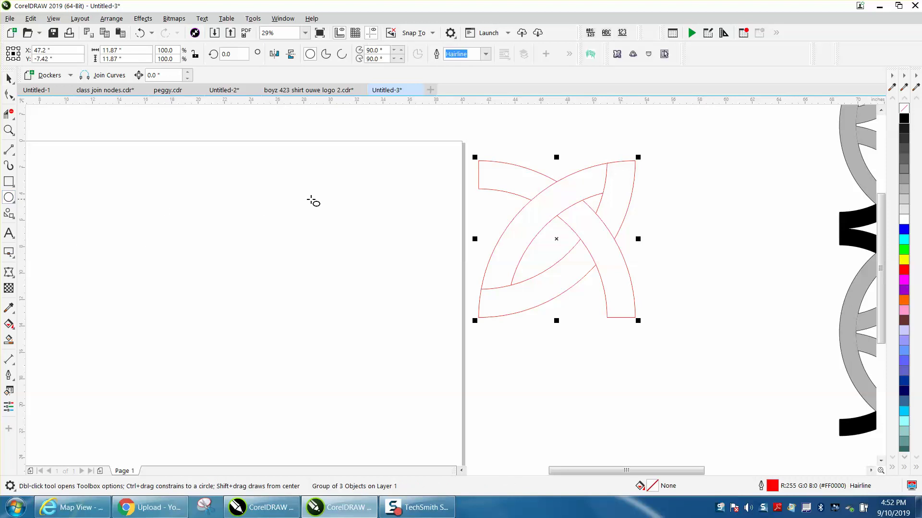
left_click_drag(366, 186, 195, 283)
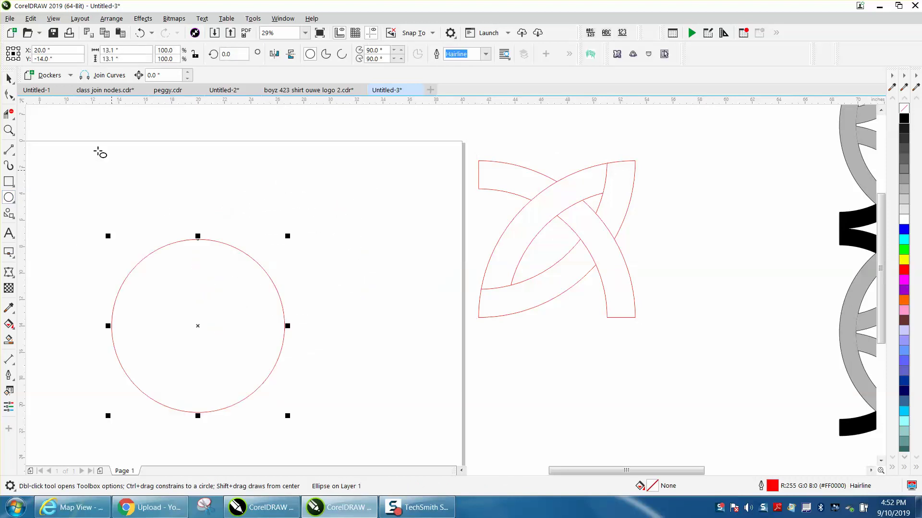
left_click(9, 78)
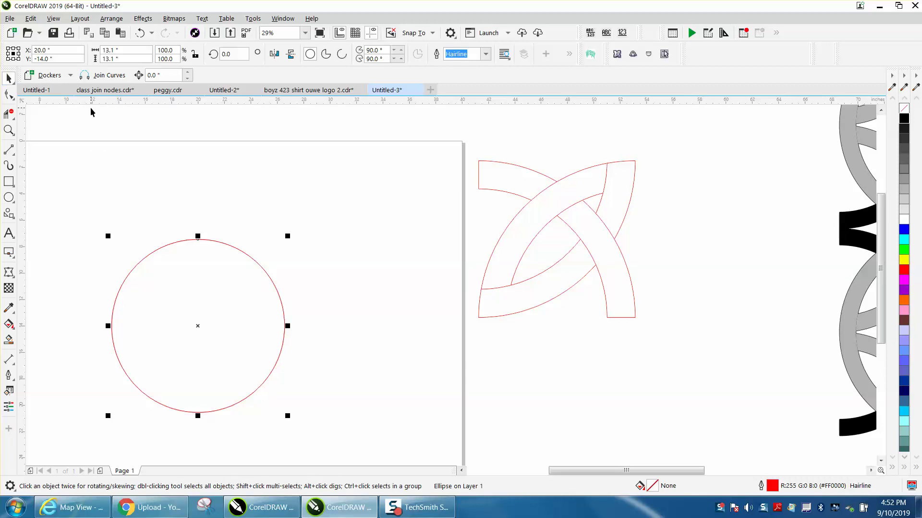
left_click_drag(287, 237, 274, 248)
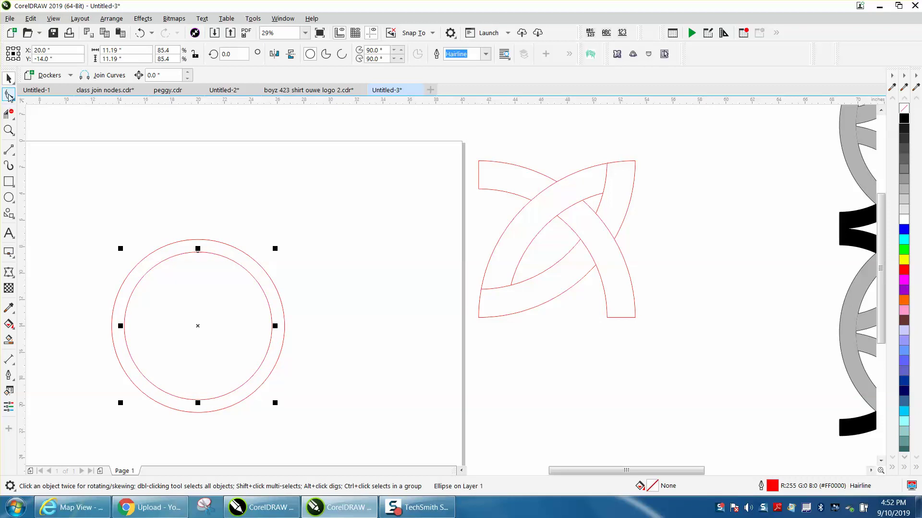
- Trim the circles to their top-left quarter arcs using a rectangle, then delete the rectangle
left_click(9, 181)
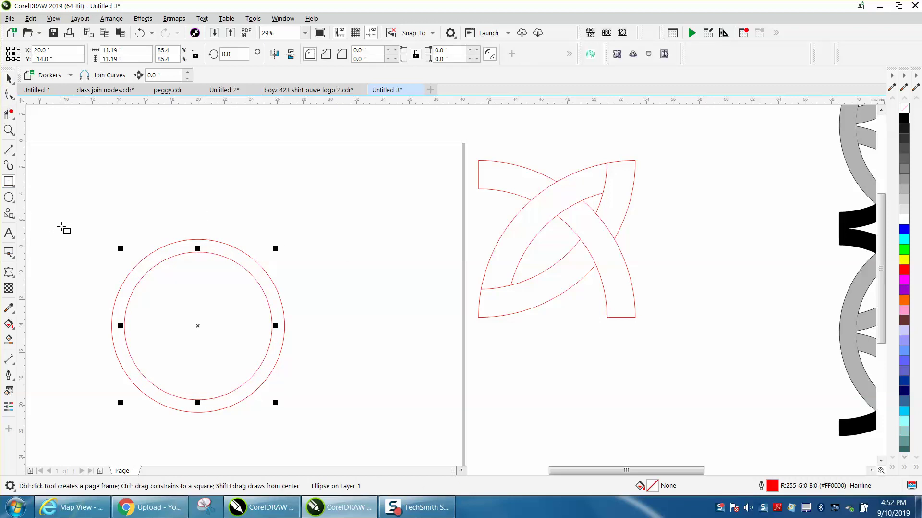
left_click_drag(64, 226, 197, 325)
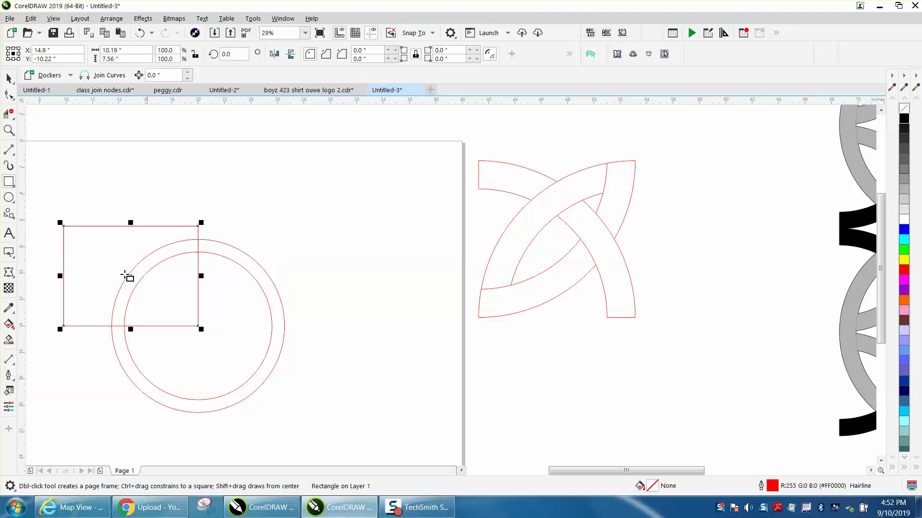
left_click(9, 114)
left_click_drag(238, 230, 273, 401)
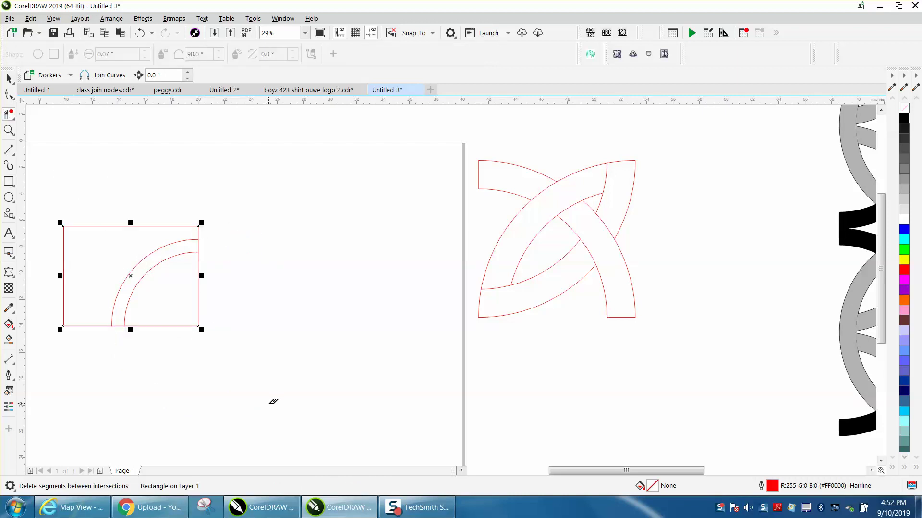
left_click(8, 78)
left_click(112, 223)
left_click(114, 226)
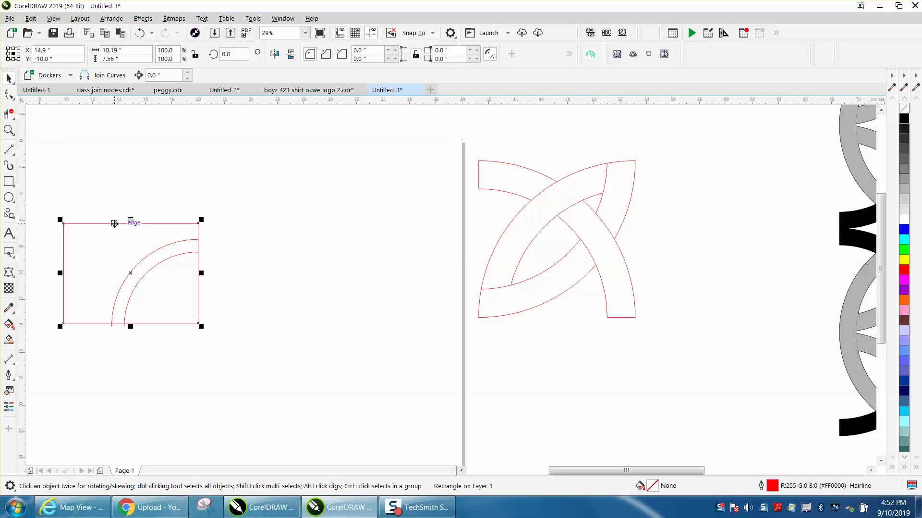
key("Delete")
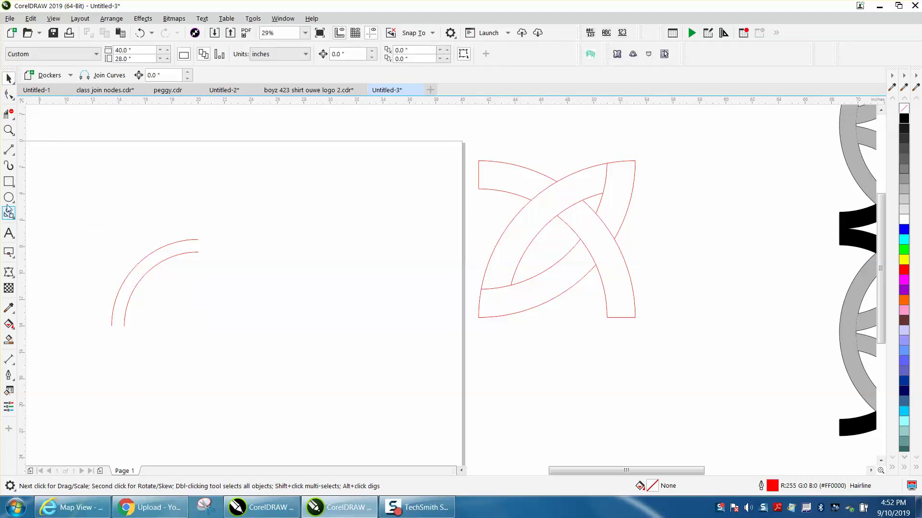
- Close both ends of the arc band with two-point lines and group the four pieces
left_click(9, 150)
left_click(46, 165)
left_click_drag(200, 255, 198, 240)
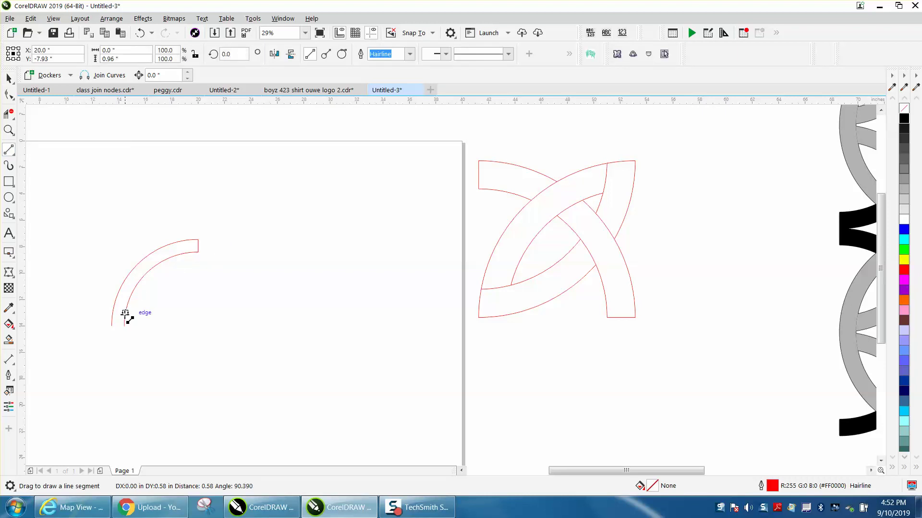
left_click_drag(124, 326, 112, 325)
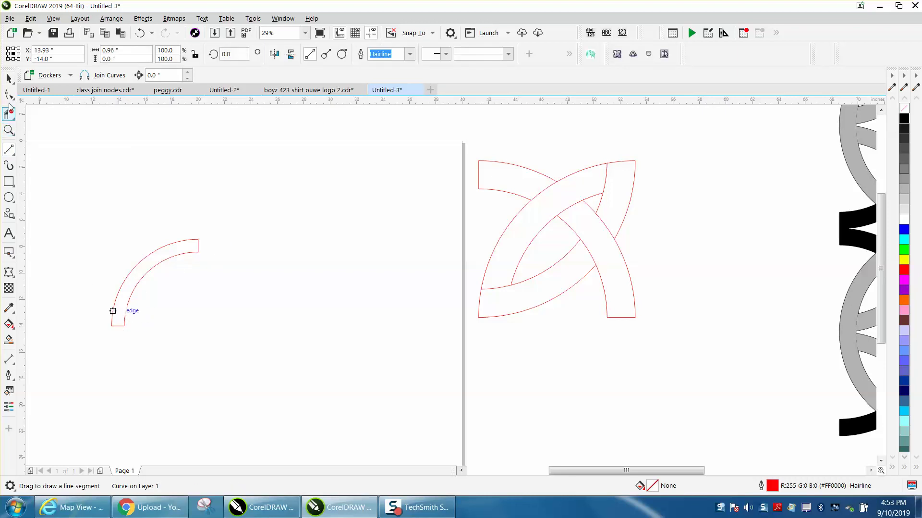
left_click(8, 78)
left_click_drag(84, 198, 252, 358)
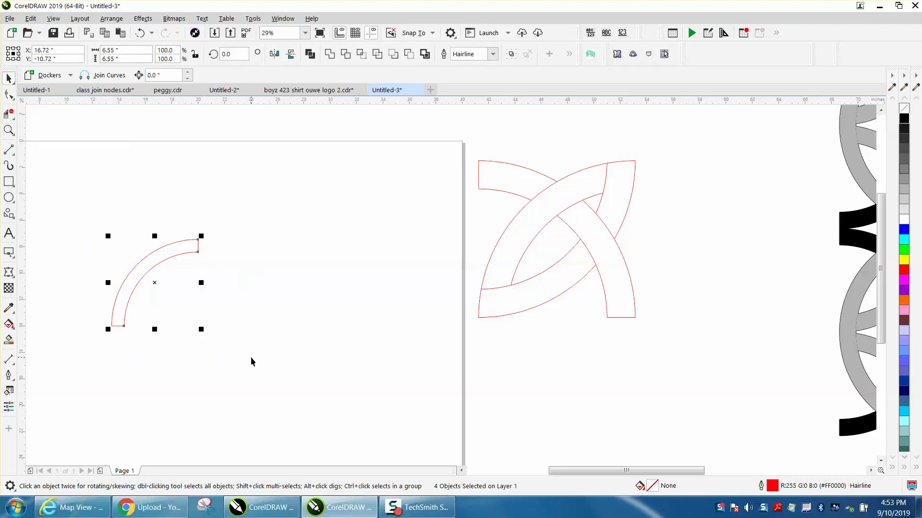
key("ctrl+g")
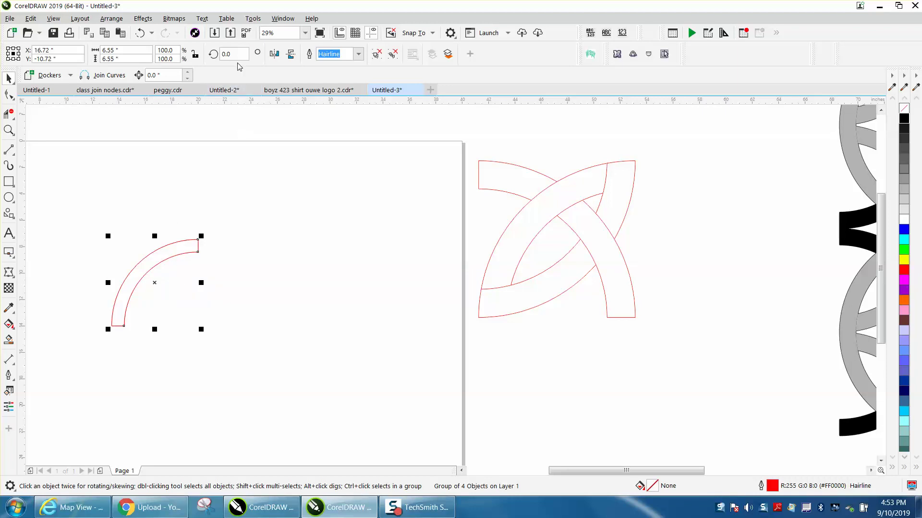
- Add band copies rotated 180° and 270°, then move all three toward the page's right edge
left_click(222, 55)
type("180")
key("Return")
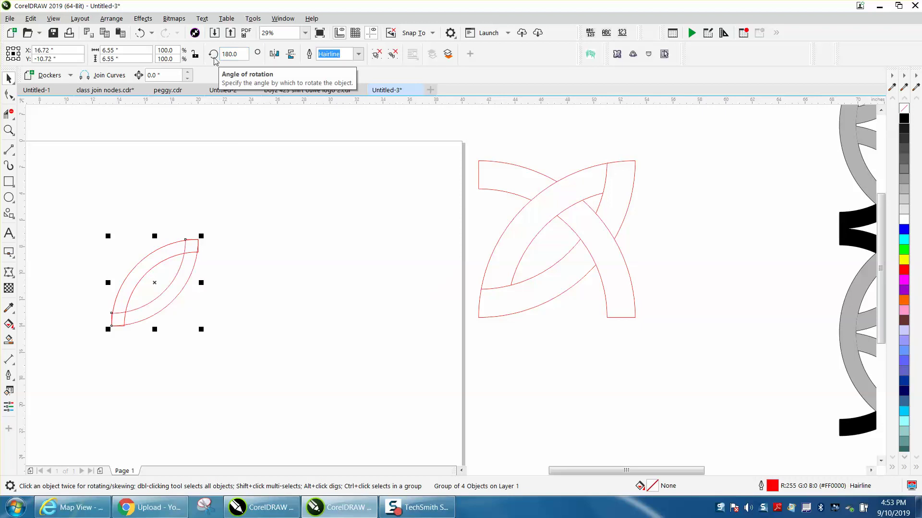
left_click(160, 260)
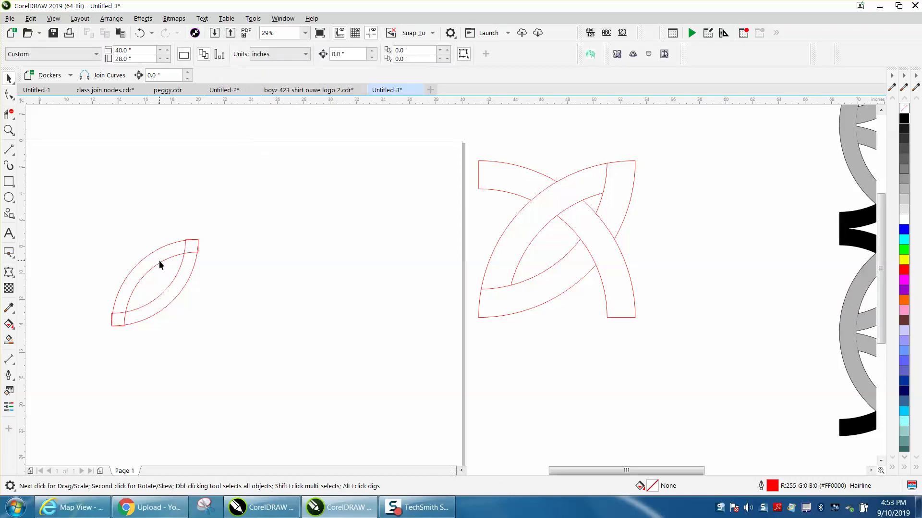
left_click(160, 259)
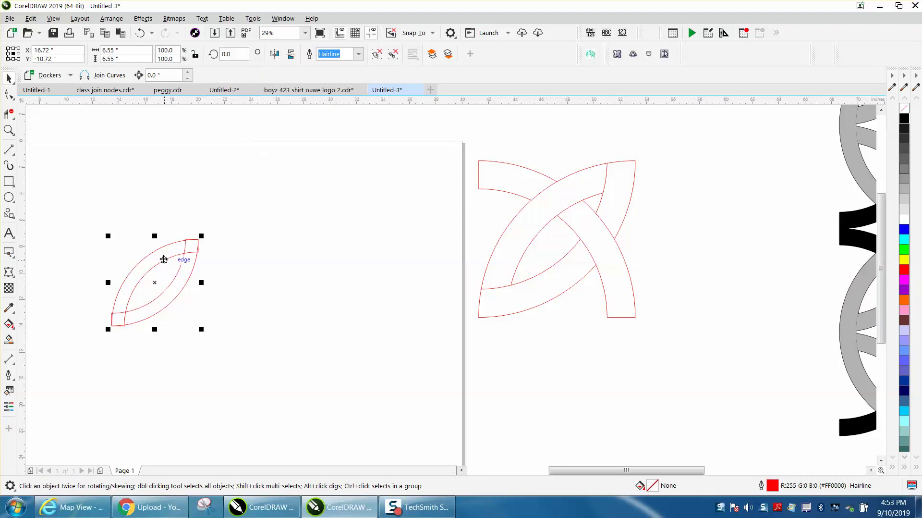
left_click(226, 54)
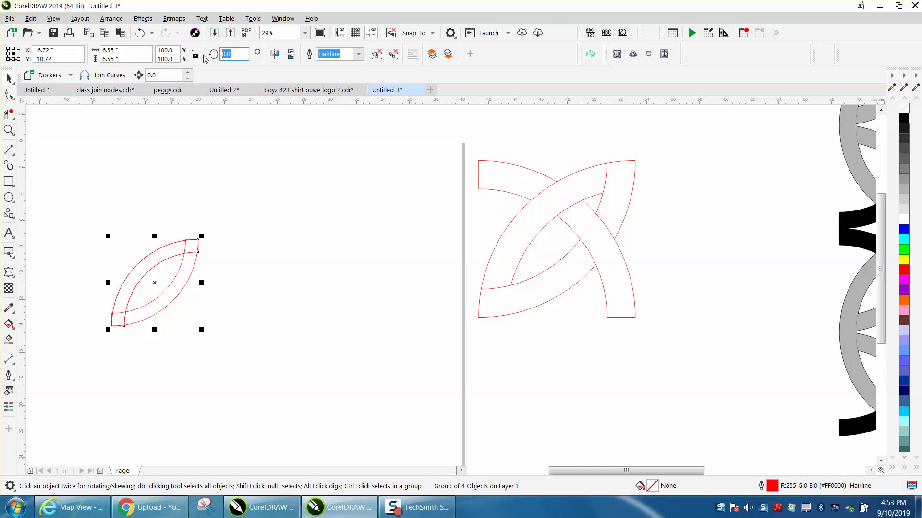
type("270")
key("Return")
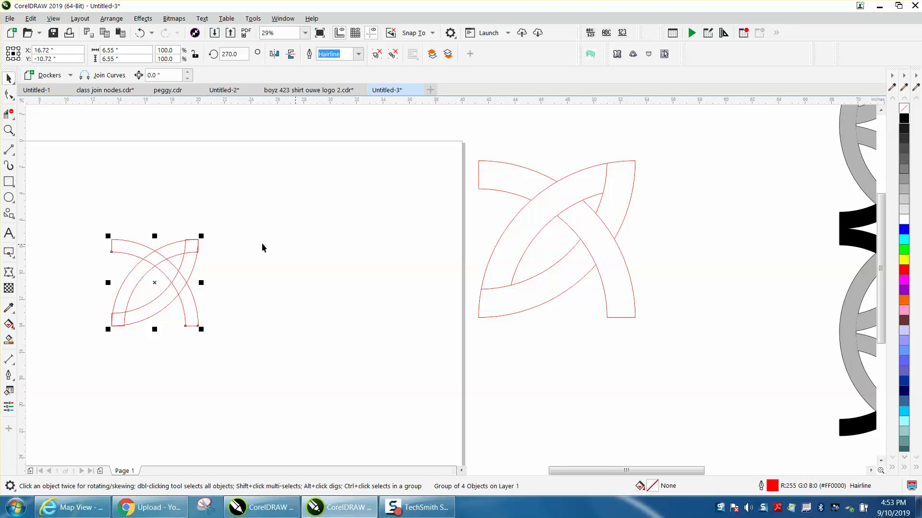
mouse_move(82, 212)
left_mouse_down()
mouse_move(125, 300)
mouse_move(251, 346)
left_mouse_up()
mouse_move(190, 278)
left_mouse_down()
mouse_move(258, 264)
mouse_move(349, 213)
left_mouse_up()
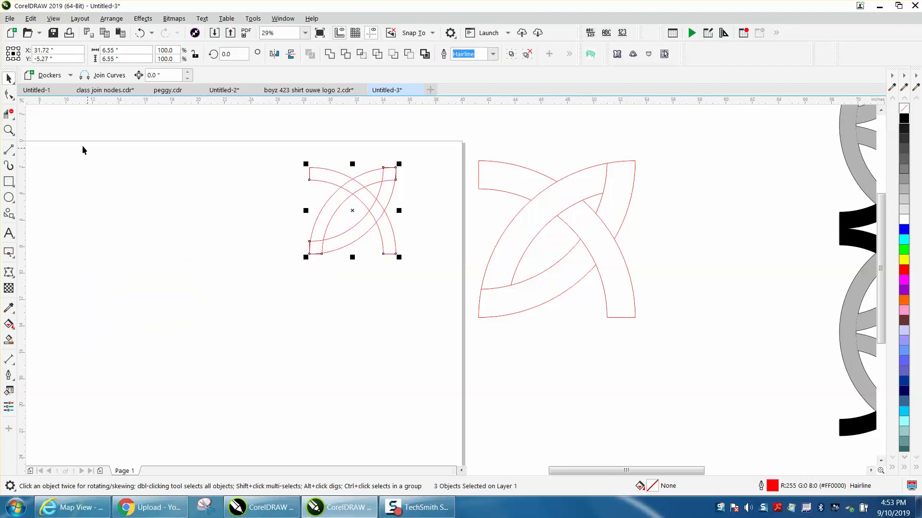
- Delete the short end segments at the knot's top-right and bottom-left, undoing one mistaken deletion
left_click(9, 130)
left_click_drag(235, 138, 452, 294)
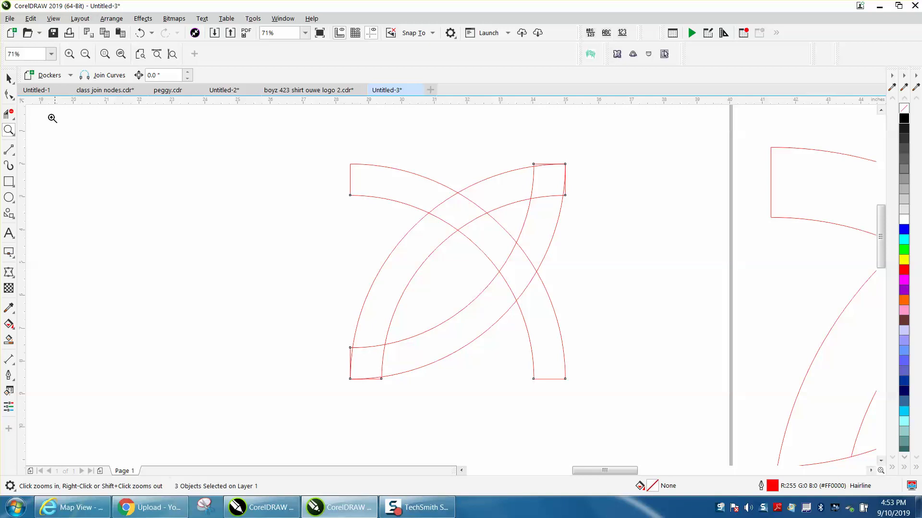
left_click(9, 113)
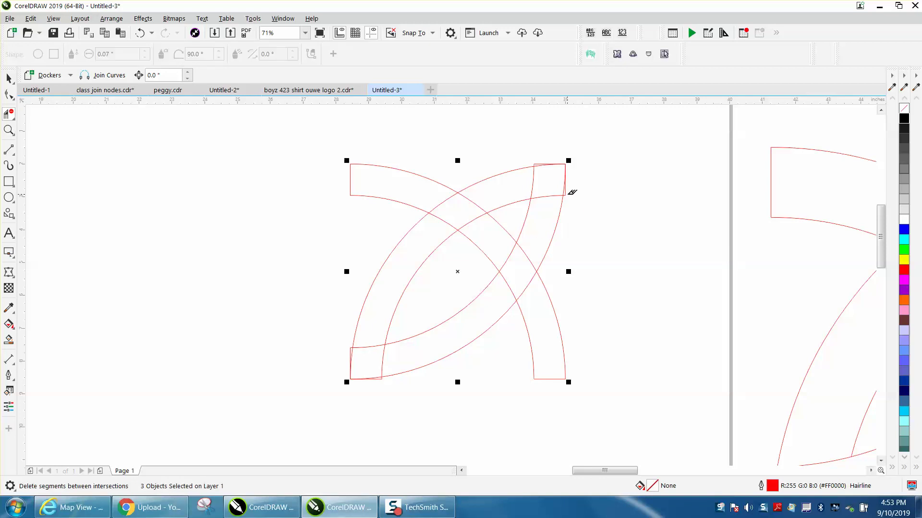
left_click(557, 162)
left_click(567, 185)
left_click(380, 378)
left_click(350, 358)
left_click(140, 33)
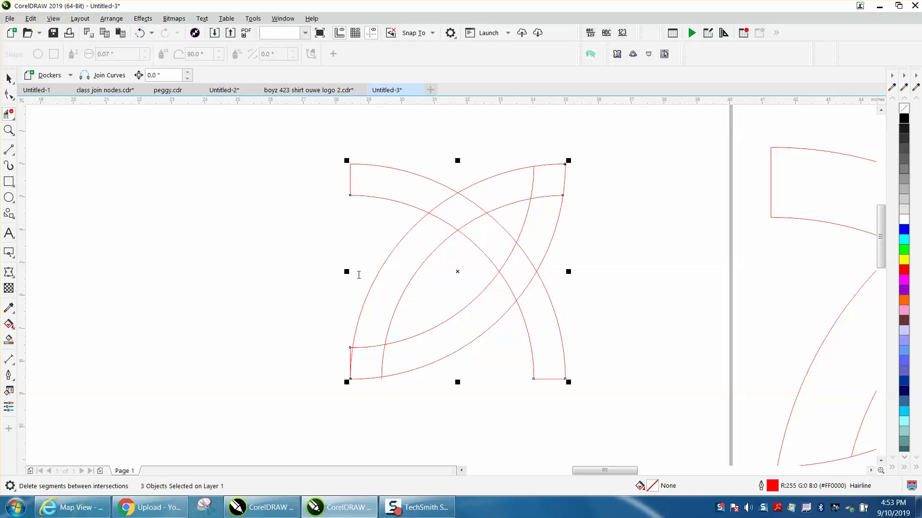
left_click(383, 375)
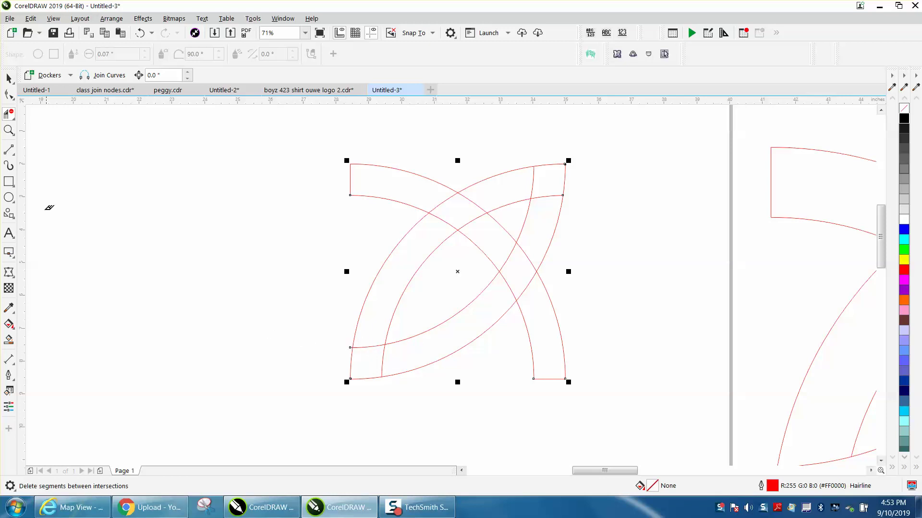
- Cut gaps where the bands cross near the top so they weave over and under
left_click(9, 130)
left_click_drag(295, 317, 500, 416)
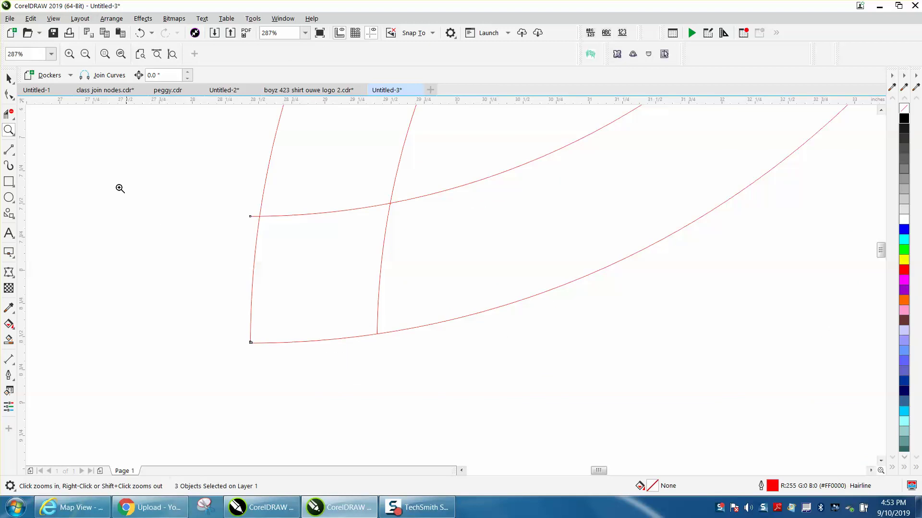
left_click(8, 114)
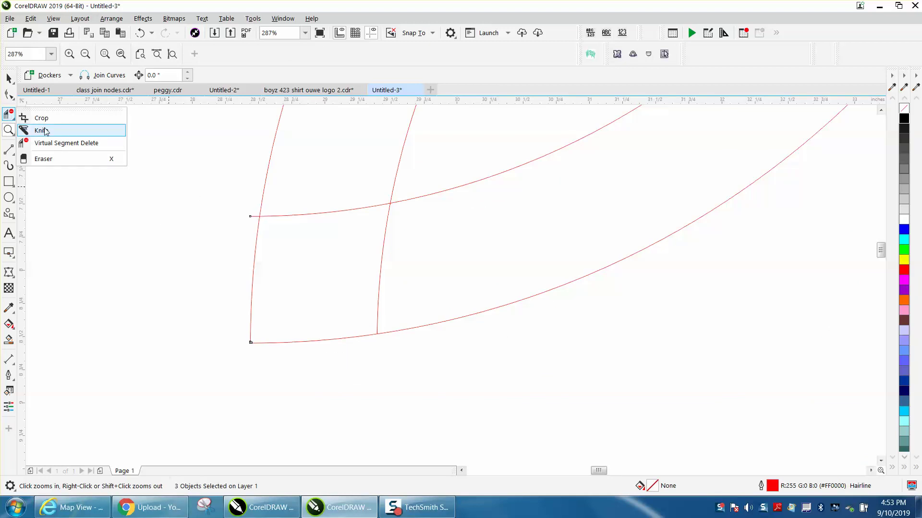
left_click(46, 143)
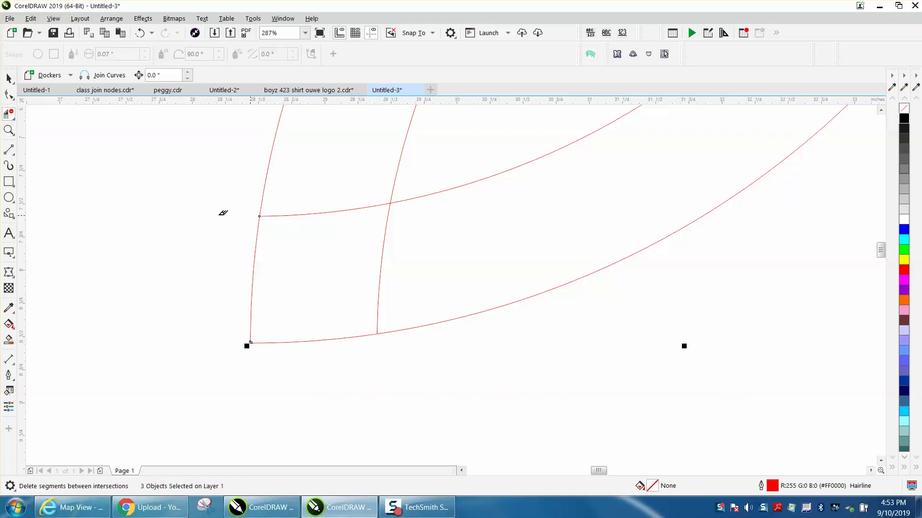
scroll(223, 212, "down", 4)
scroll(647, 276, "down", 1)
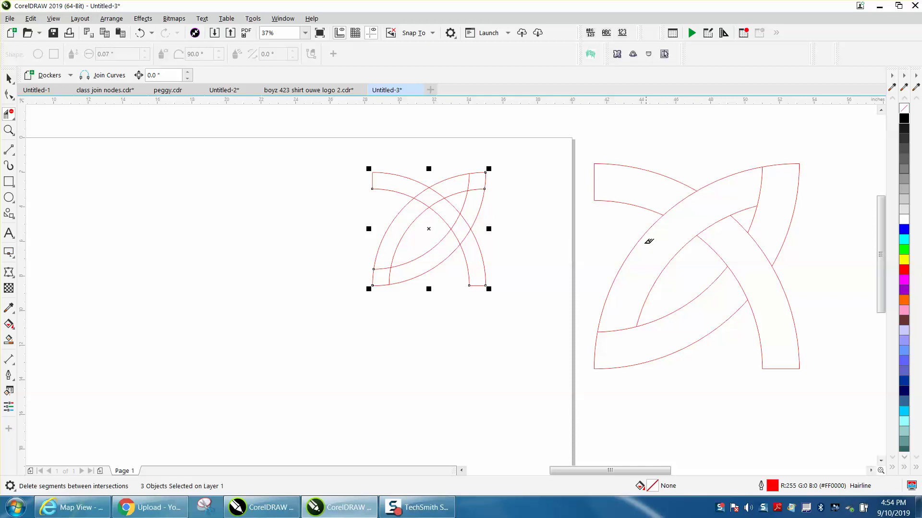
left_click(433, 194)
left_click(480, 187)
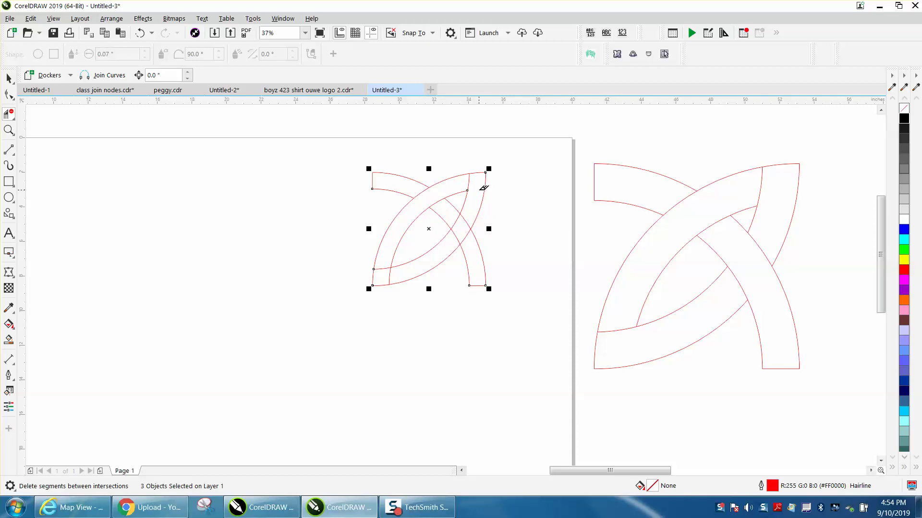
left_click(8, 77)
- Group the three knot pieces into one object
left_click_drag(327, 144, 531, 313)
key("ctrl+g")
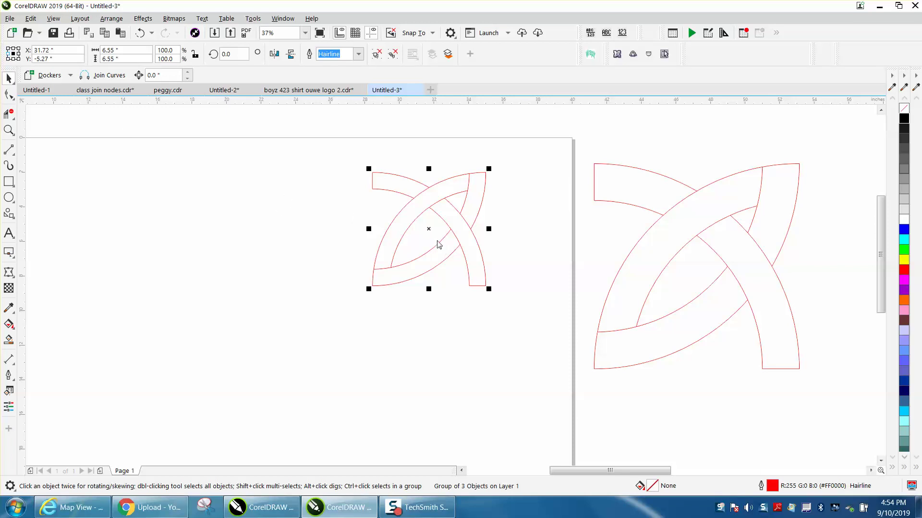
left_click(312, 192)
left_click(426, 207)
- With a left-middle reference point, duplicate the knot group and mirror the copy horizontally to the left
left_click(7, 55)
left_click(274, 54)
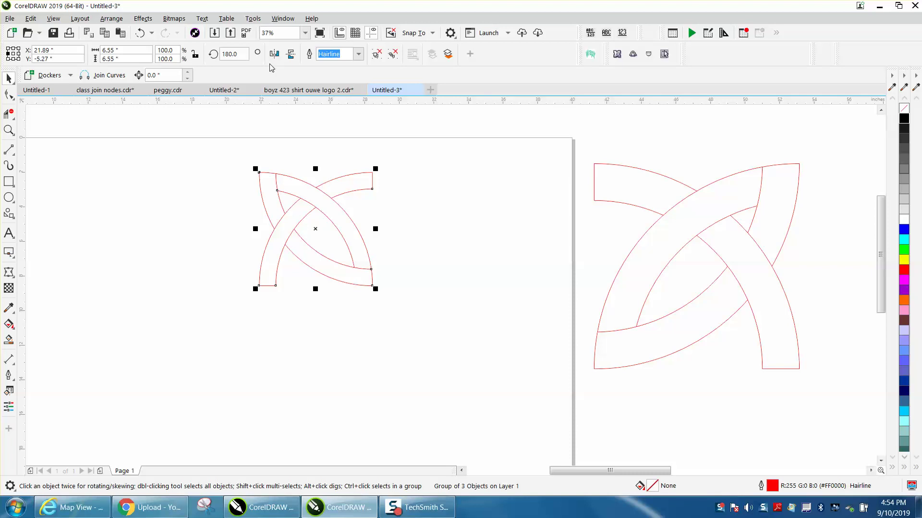
left_click(139, 33)
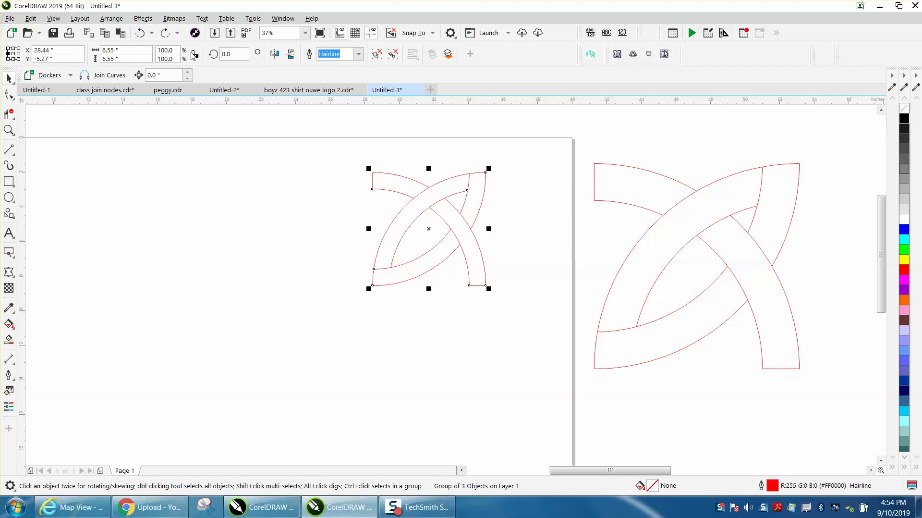
key("KP_Add")
left_click(274, 55)
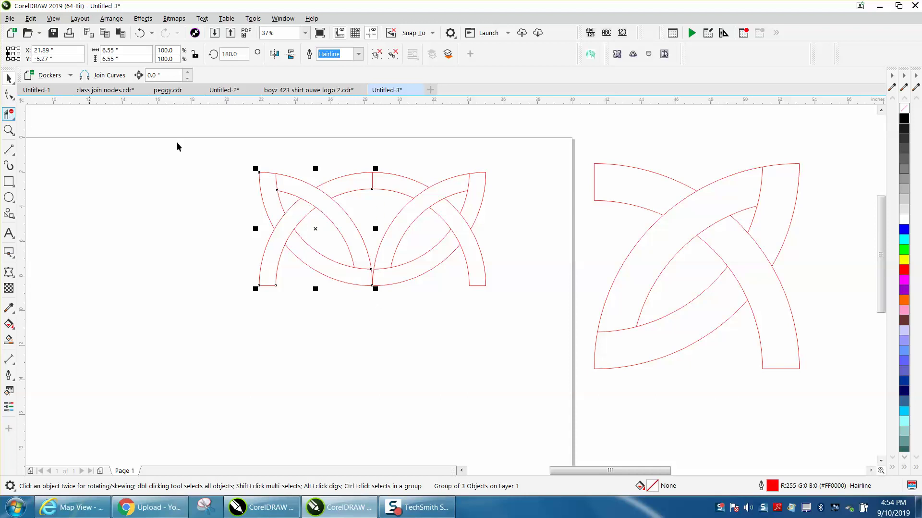
left_click(13, 117)
- Remove the stray vertical segments at the arches' junction, adding a short closing line at the lower joint
left_click(60, 143)
left_click(375, 173)
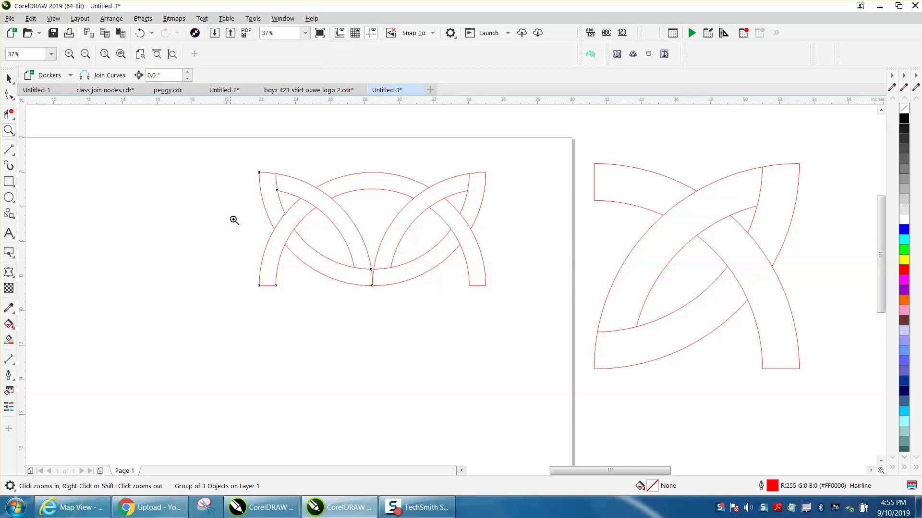
left_click_drag(232, 219, 528, 351)
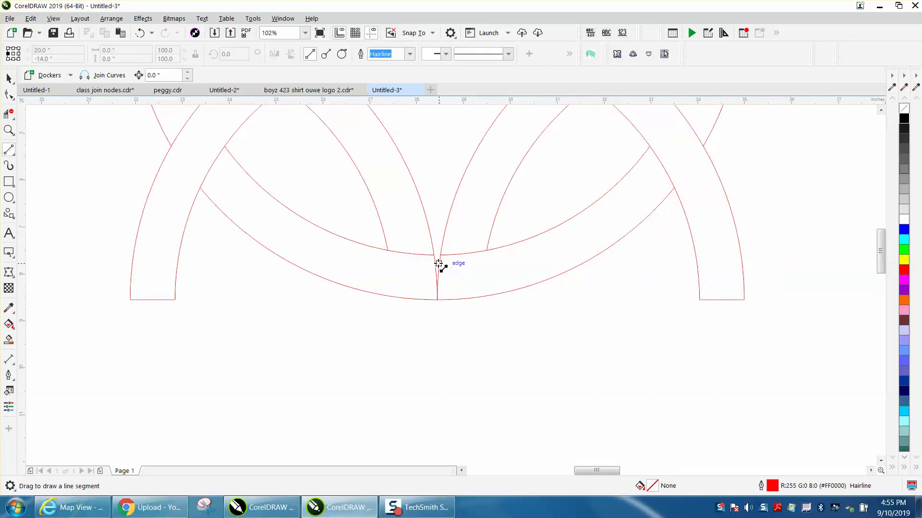
left_click_drag(440, 255, 434, 254)
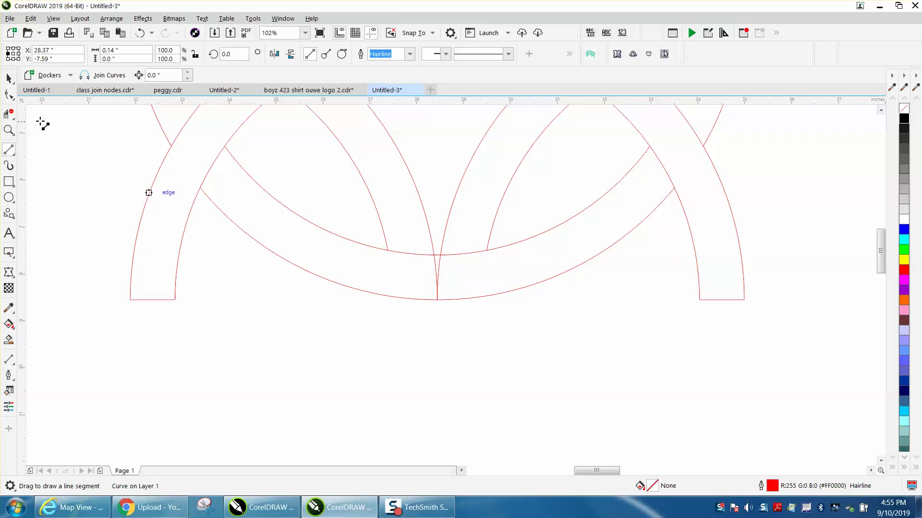
left_click(9, 115)
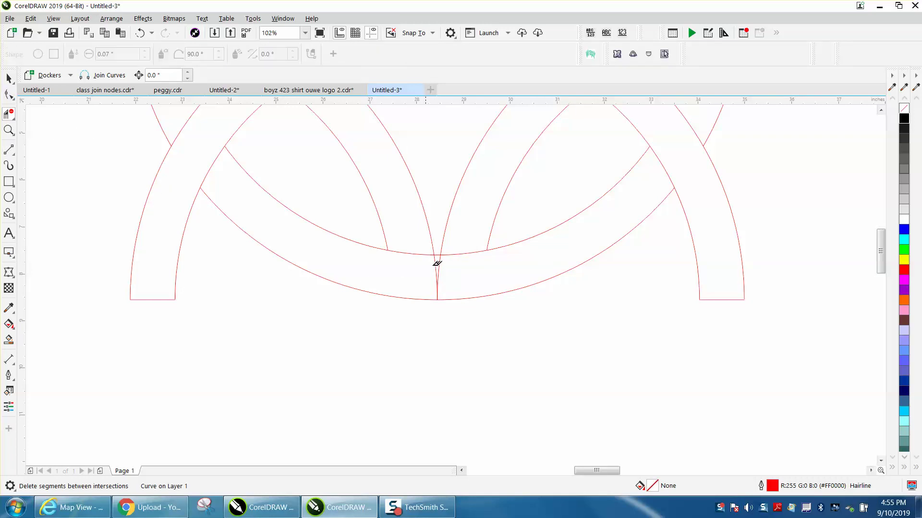
left_click(437, 269)
scroll(428, 265, "down", 5)
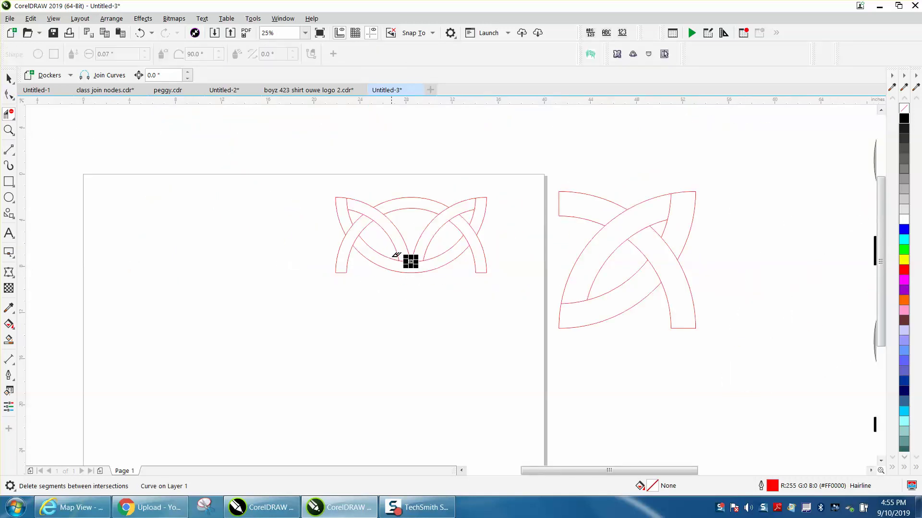
- Group the three red curves and centre the group on the page
left_click(9, 78)
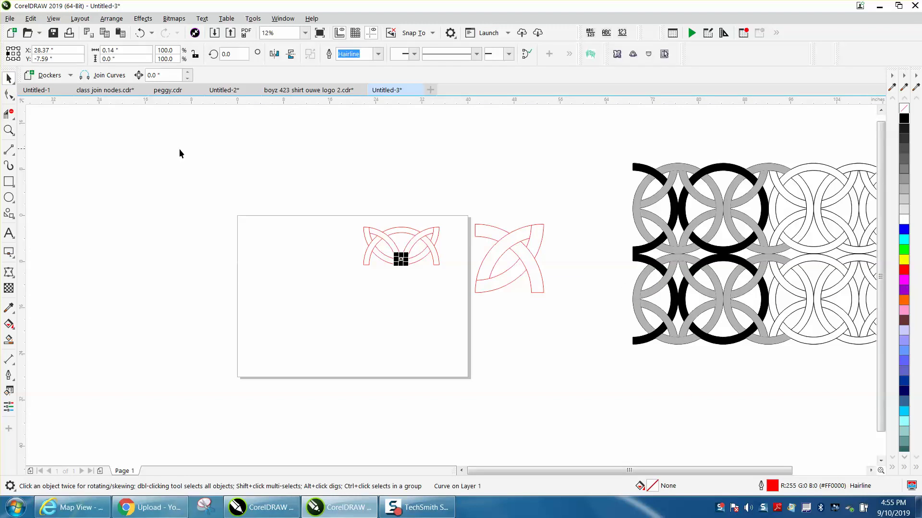
left_click(301, 190)
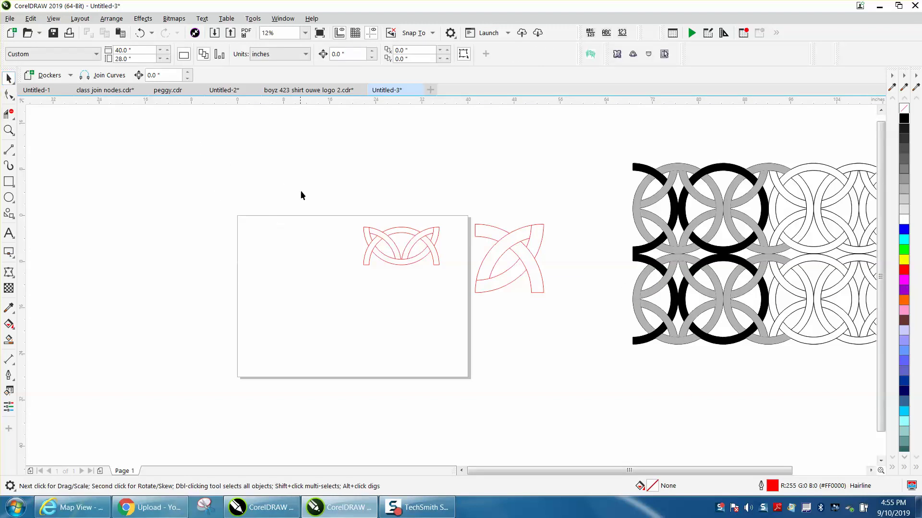
left_click_drag(431, 271, 459, 283)
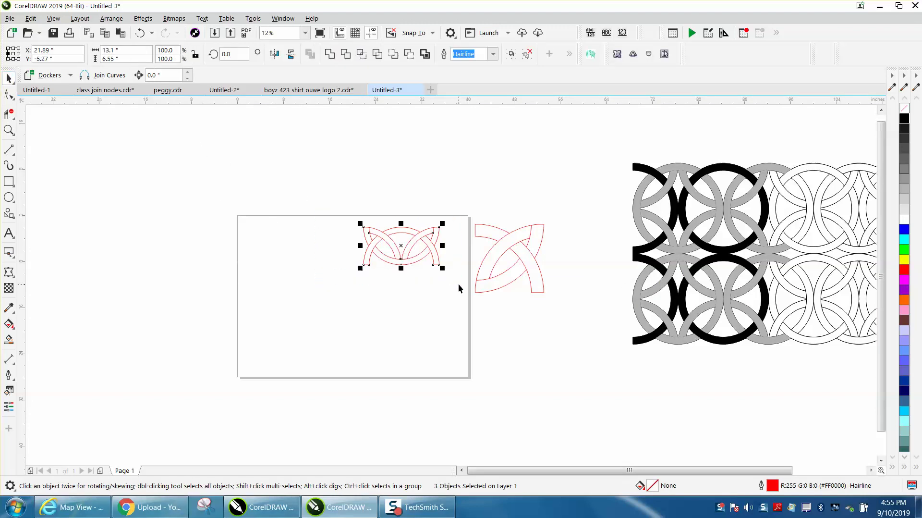
key("ctrl+g")
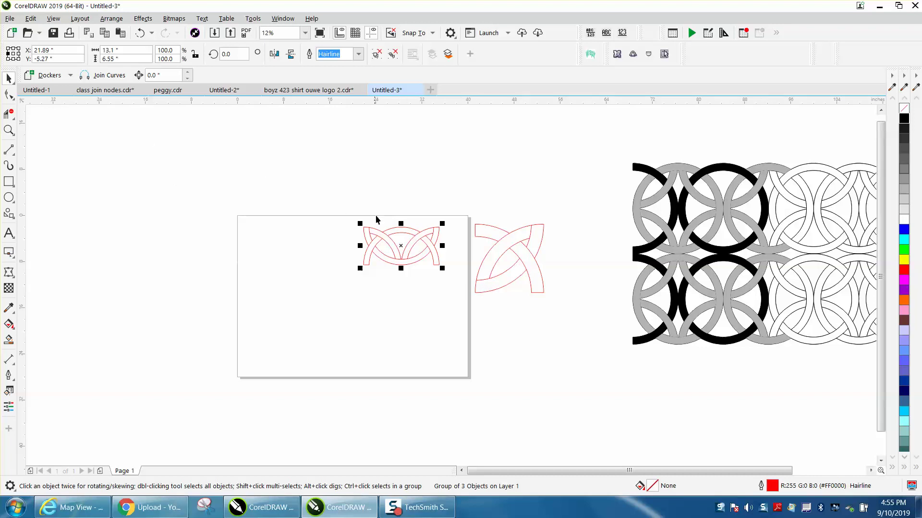
left_click_drag(401, 224, 402, 277)
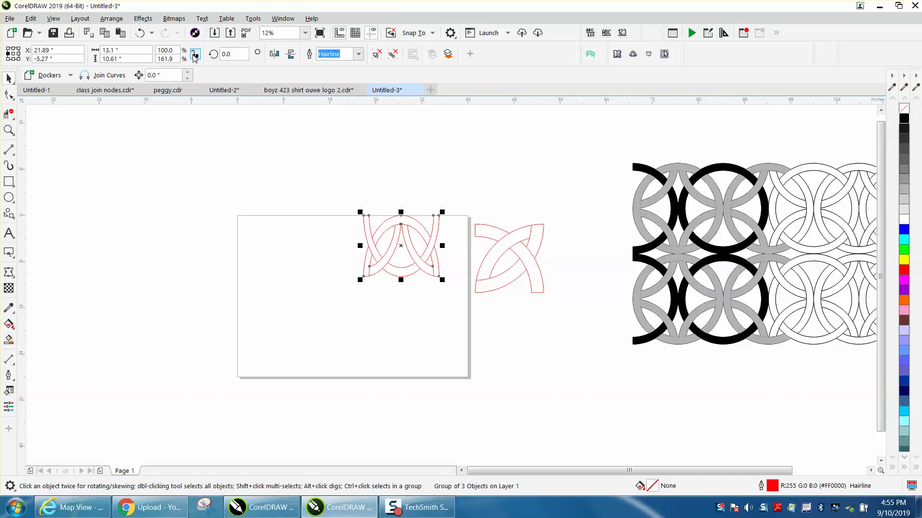
left_click(140, 33)
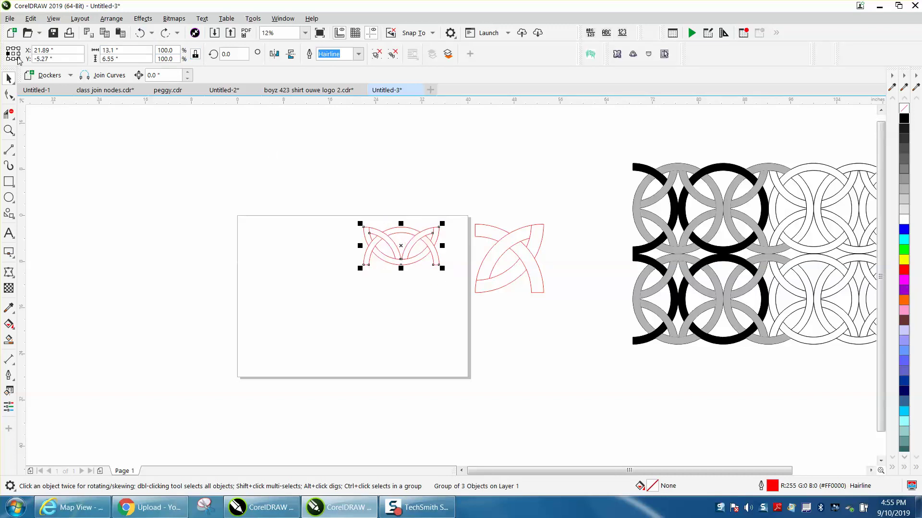
left_click(395, 221)
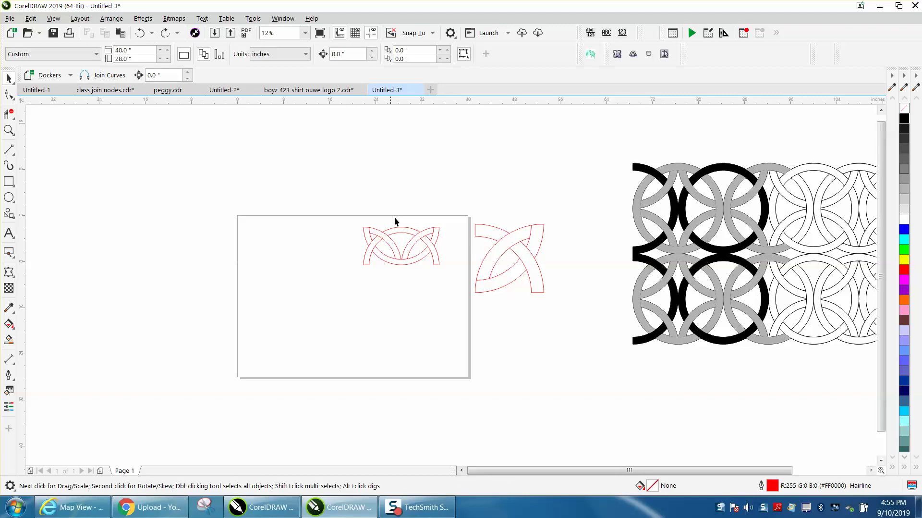
left_click_drag(405, 227, 403, 147)
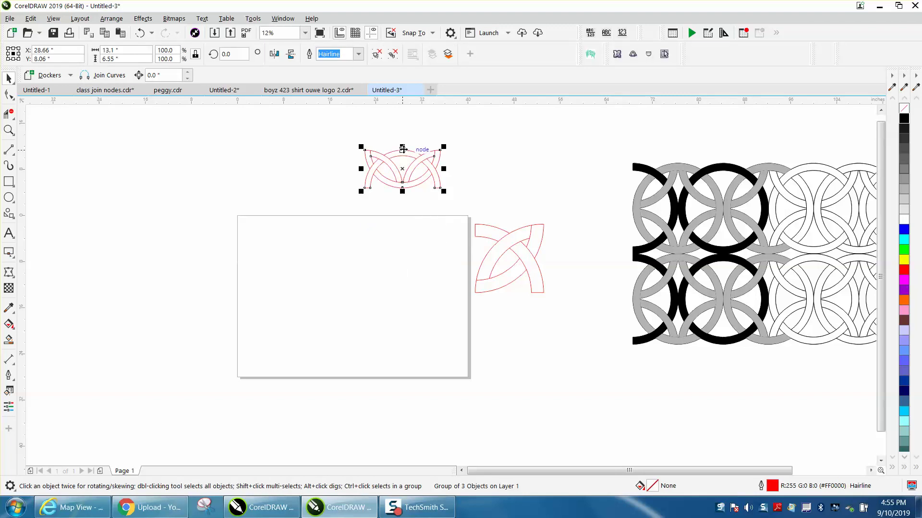
key("p")
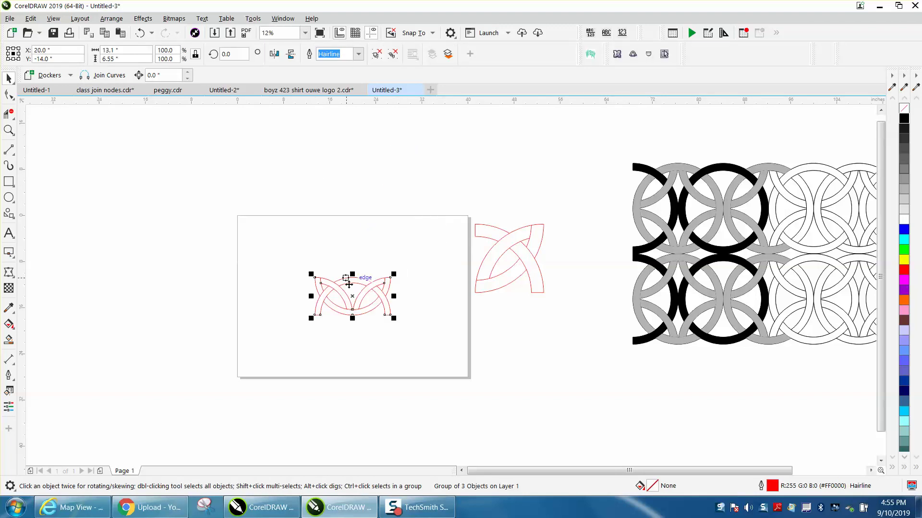
- Place a vertically mirrored copy below the group, fitted against the top half
mouse_move(352, 275)
left_mouse_down()
mouse_move(353, 316)
mouse_move(357, 273)
left_mouse_up()
left_click_drag(352, 274, 356, 328)
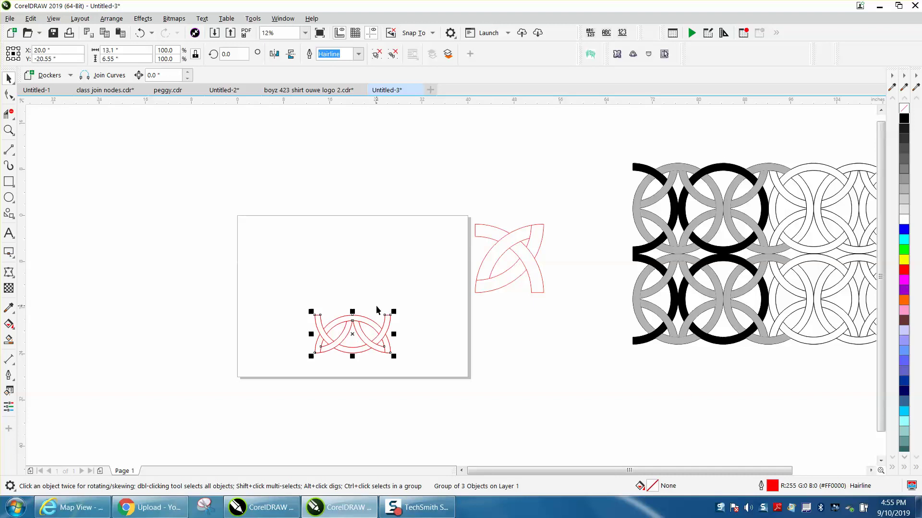
left_click_drag(352, 356, 353, 279)
- Delete the short horizontal segments on the round knot's left and right seams
left_click(8, 129)
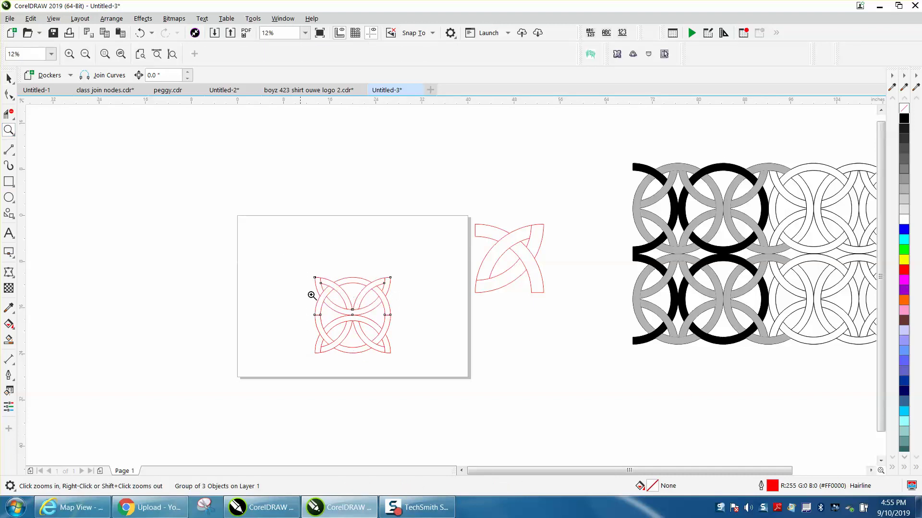
left_click(464, 369)
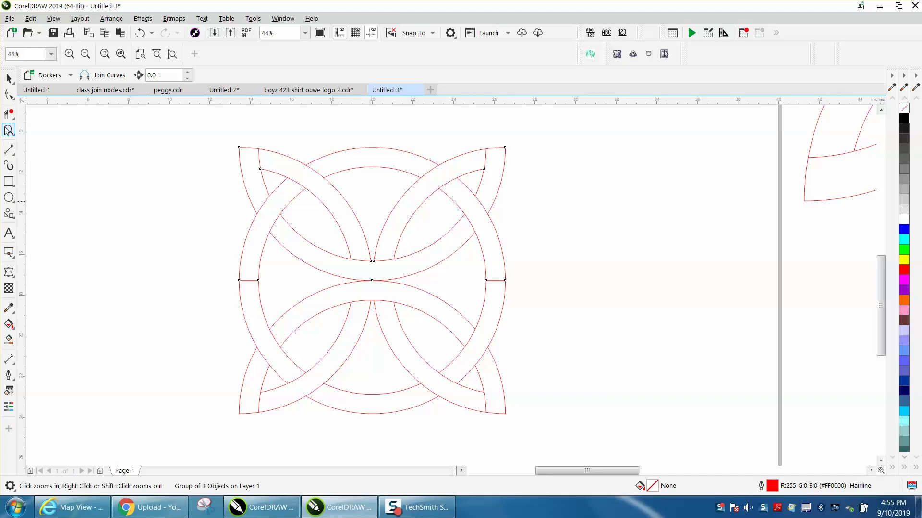
left_click(8, 114)
left_click(248, 278)
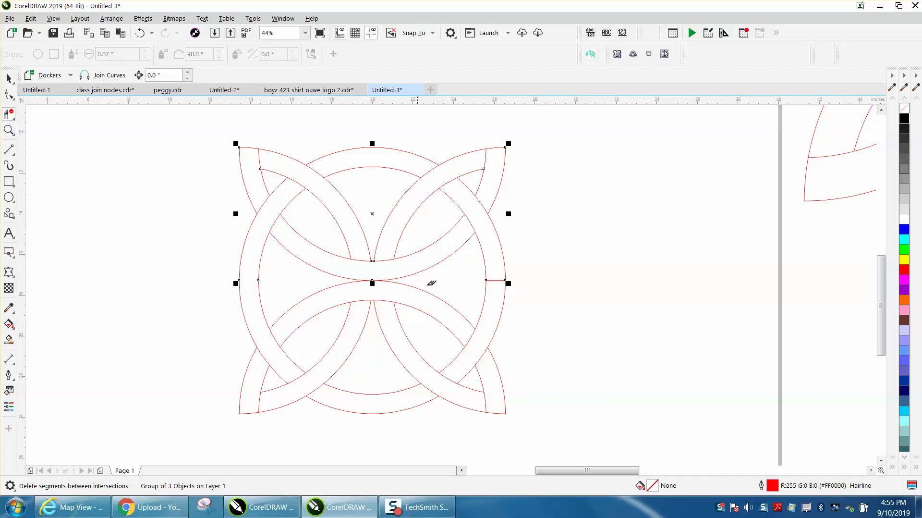
left_click(495, 278)
scroll(263, 241, "down", 2)
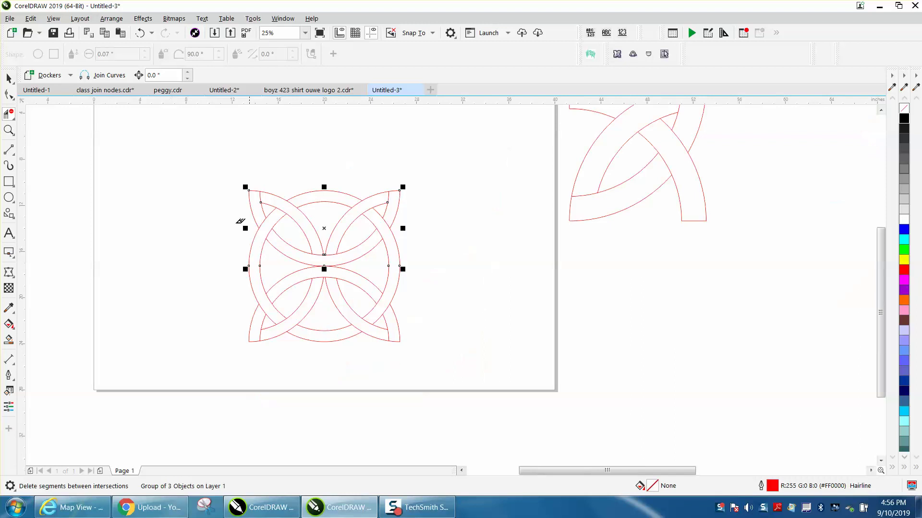
left_click(8, 78)
- Group the two knot halves and move the round knot below the page
scroll(234, 177, "down", 1)
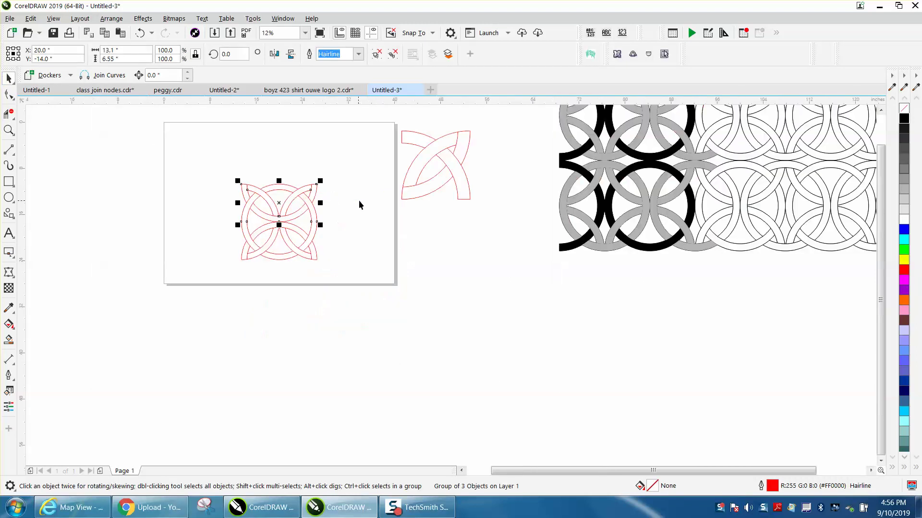
left_click_drag(394, 124, 510, 216)
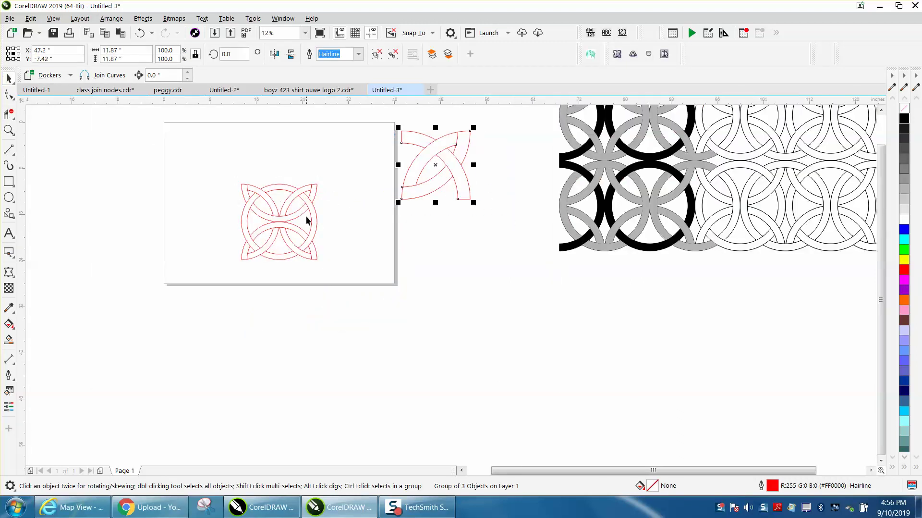
left_click_drag(209, 163, 364, 281)
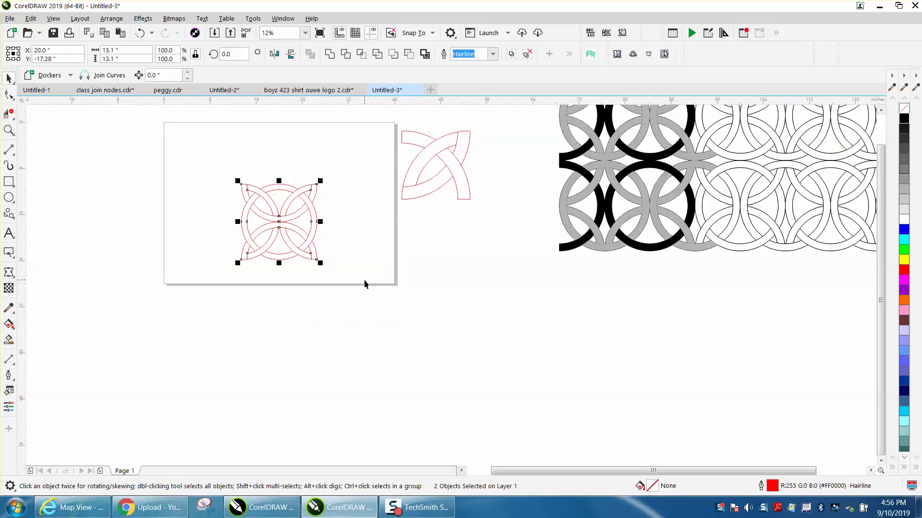
key("ctrl+g")
left_click_drag(282, 222, 283, 330)
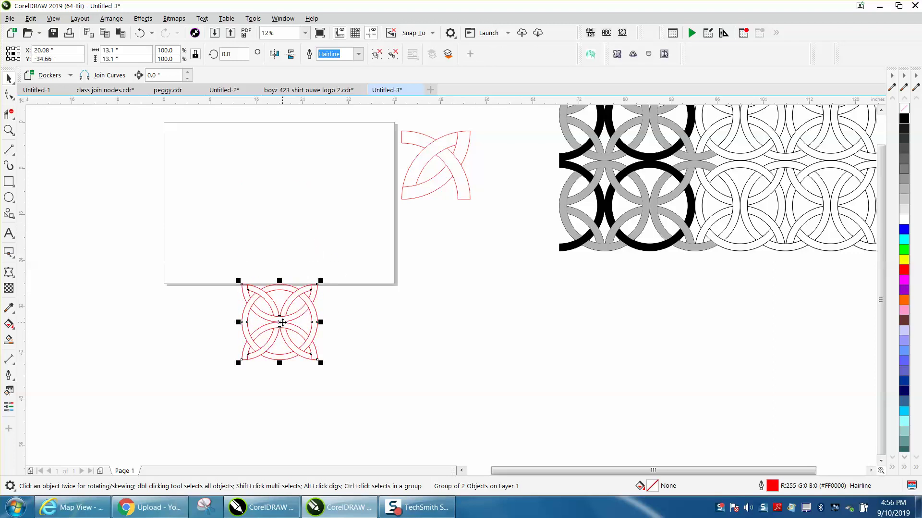
- Mirror copies of the knot rightward to build a row of four knots
left_click_drag(238, 321, 325, 326)
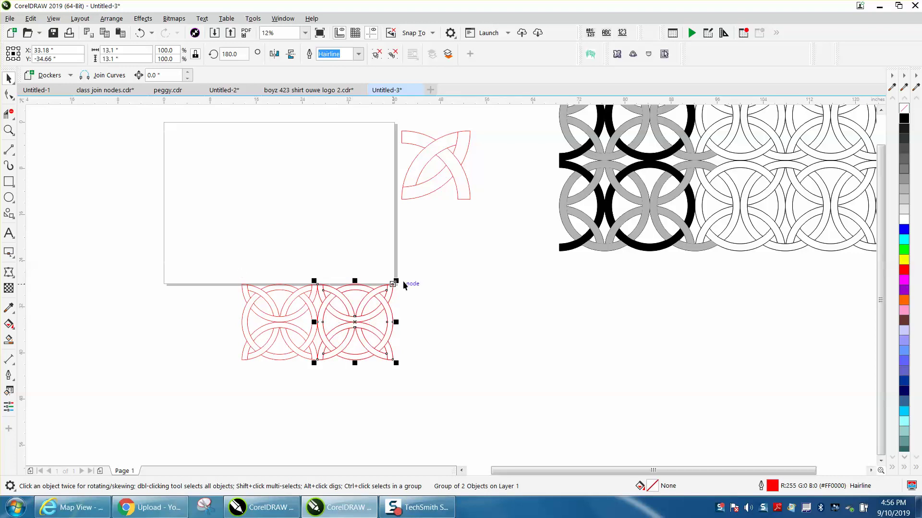
left_click_drag(218, 254, 478, 381)
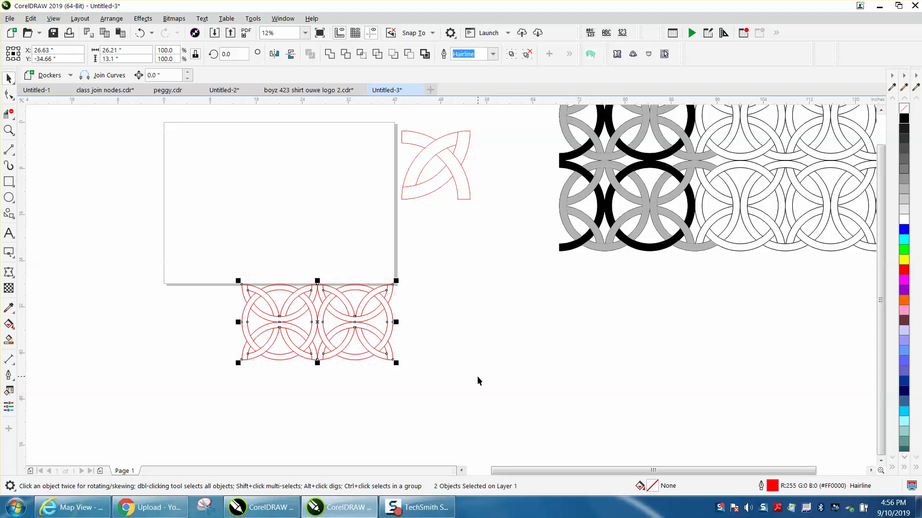
left_click_drag(239, 322, 405, 330)
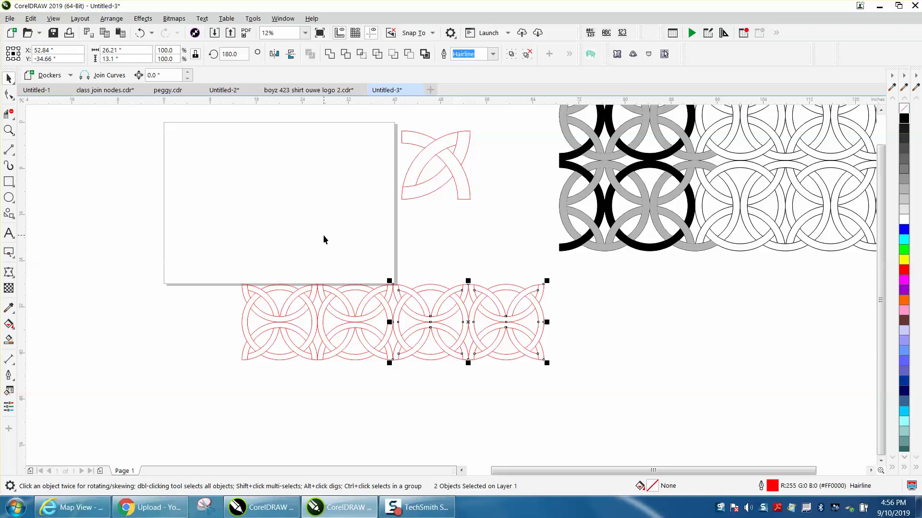
left_click(9, 129)
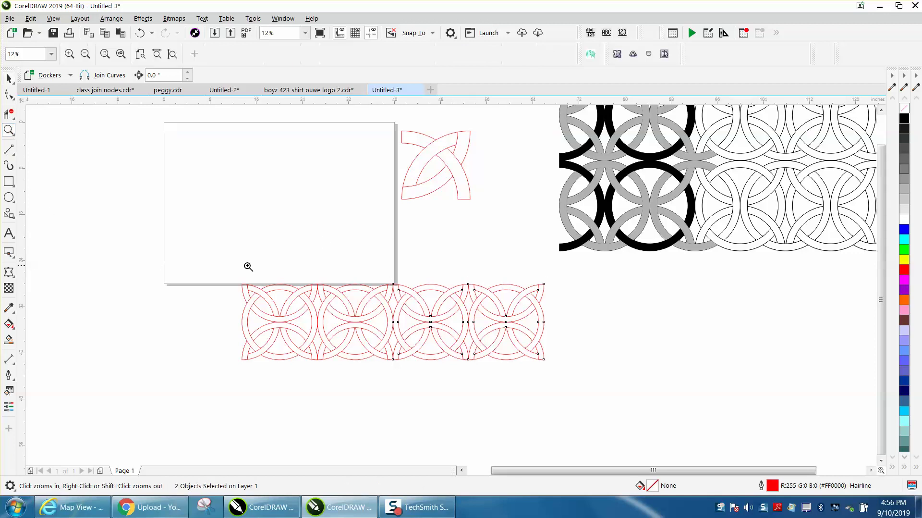
- Zoom in to check the junction, then mirror-copy the left tile directly below it
left_click_drag(244, 268, 631, 407)
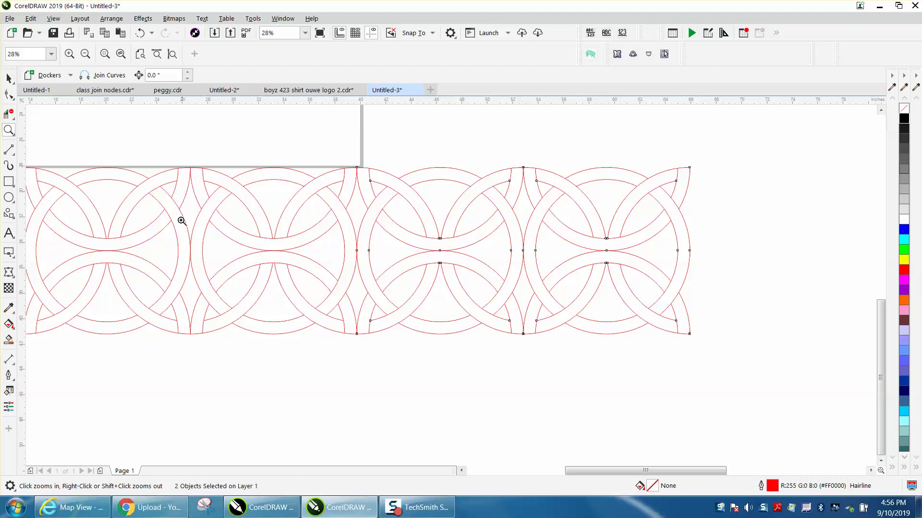
left_click_drag(180, 317, 224, 352)
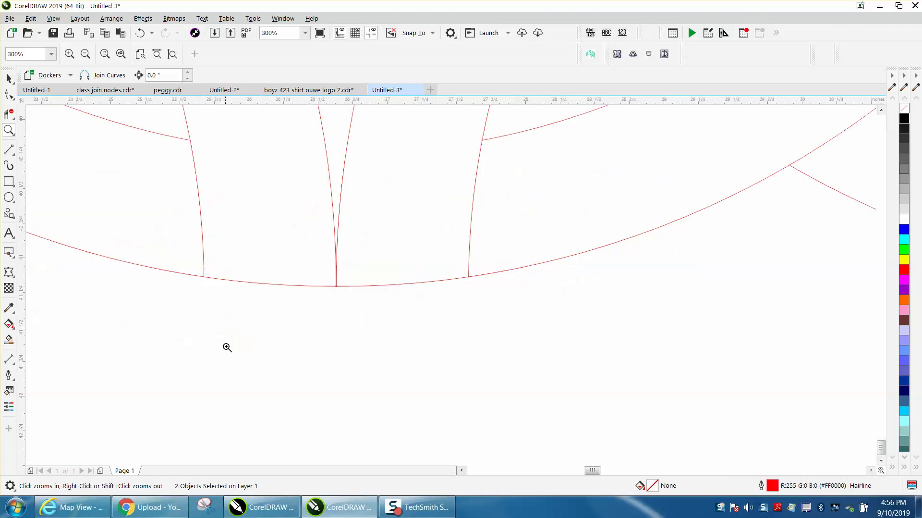
scroll(298, 340, "down", 3)
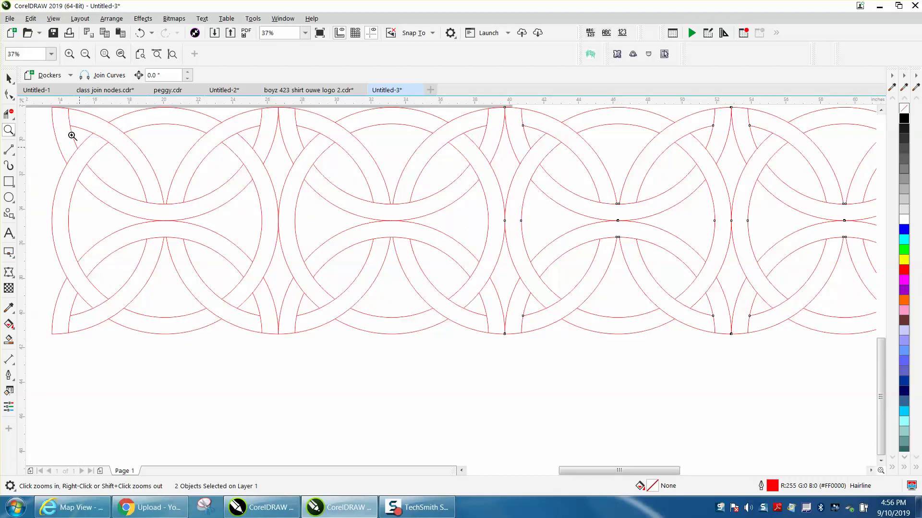
left_click(9, 78)
scroll(292, 235, "down", 1)
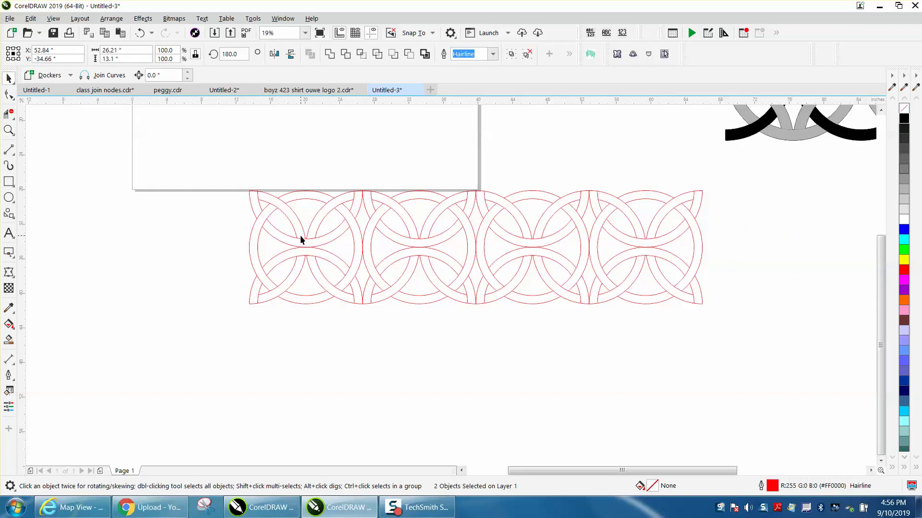
left_click(313, 241)
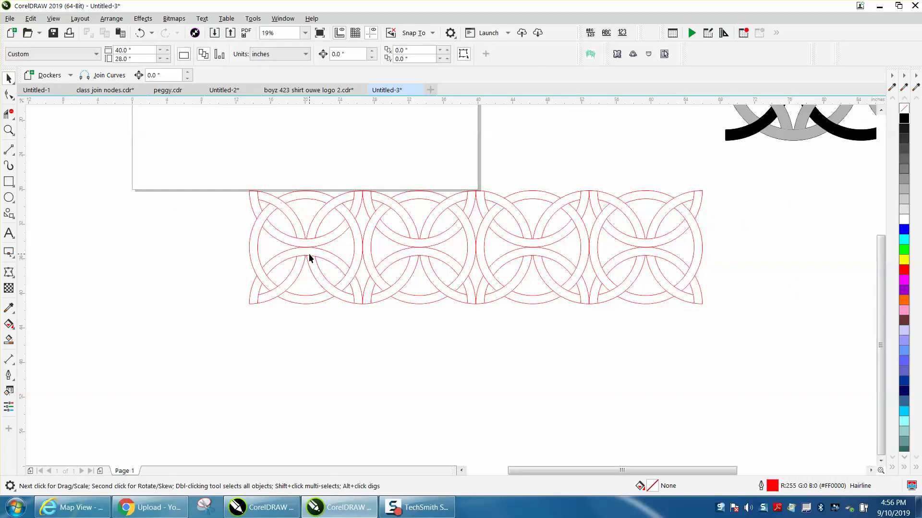
left_click(315, 246)
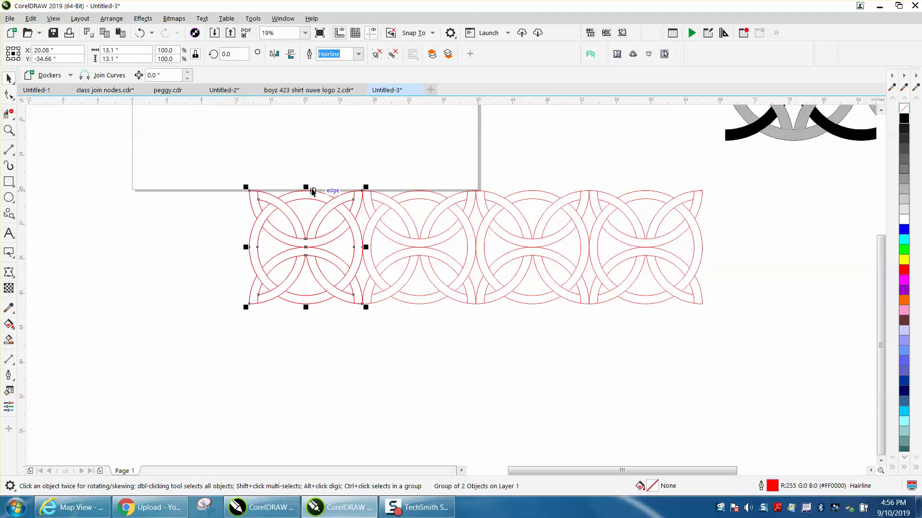
left_click_drag(306, 186, 305, 312)
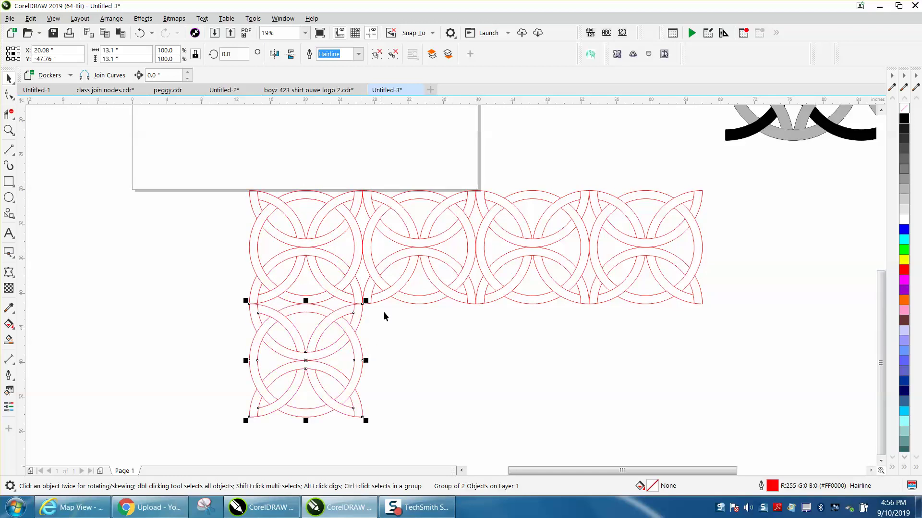
- Delete the three remaining tiles in the top row
left_click_drag(376, 178, 695, 319)
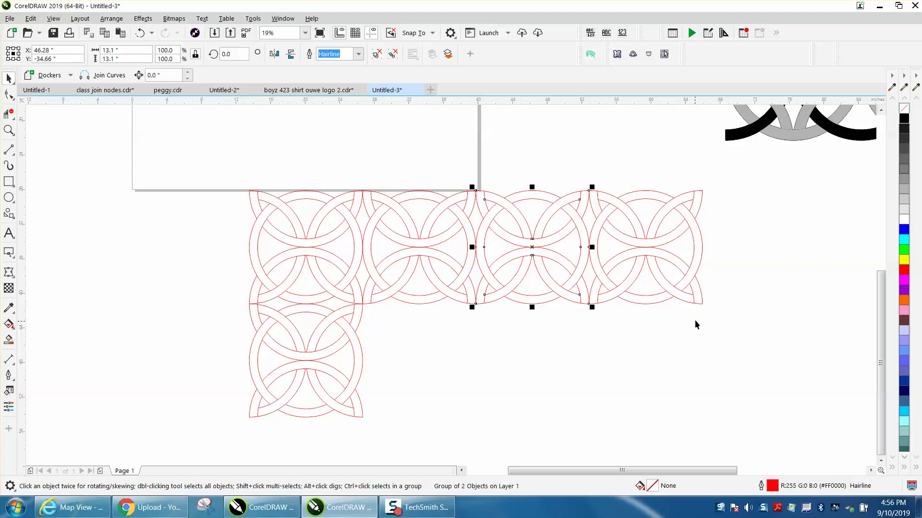
key("Delete")
left_click(471, 261)
key("Delete")
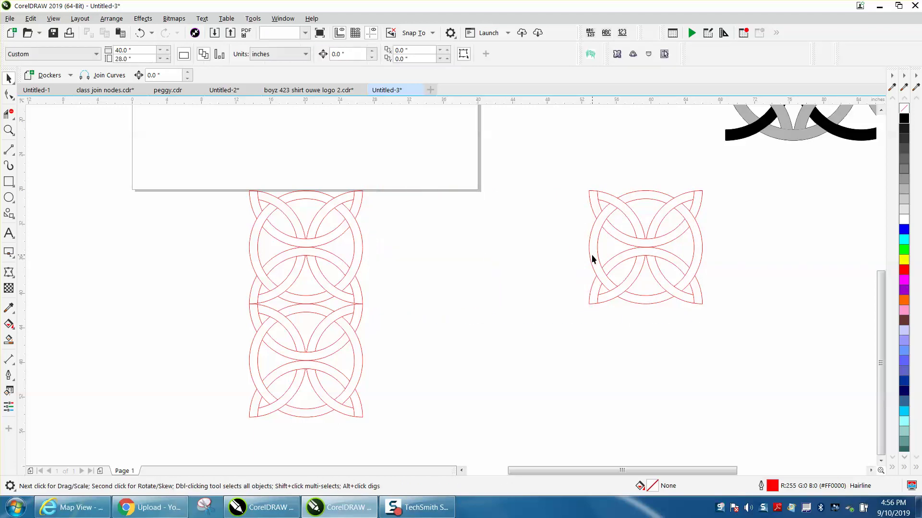
left_click(592, 255)
key("Delete")
- Draw a short 2-point line at the arc junction and trim away the left and right seam stubs
left_click(8, 130)
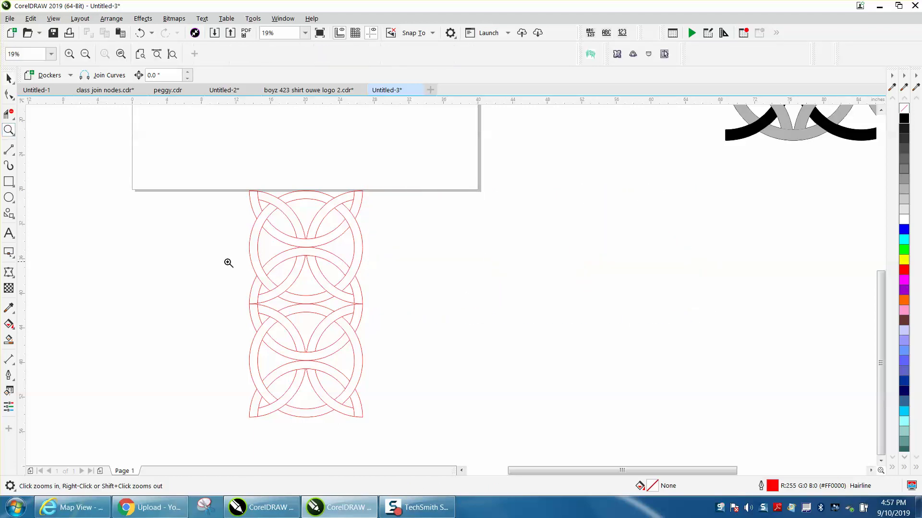
left_click_drag(224, 277, 402, 357)
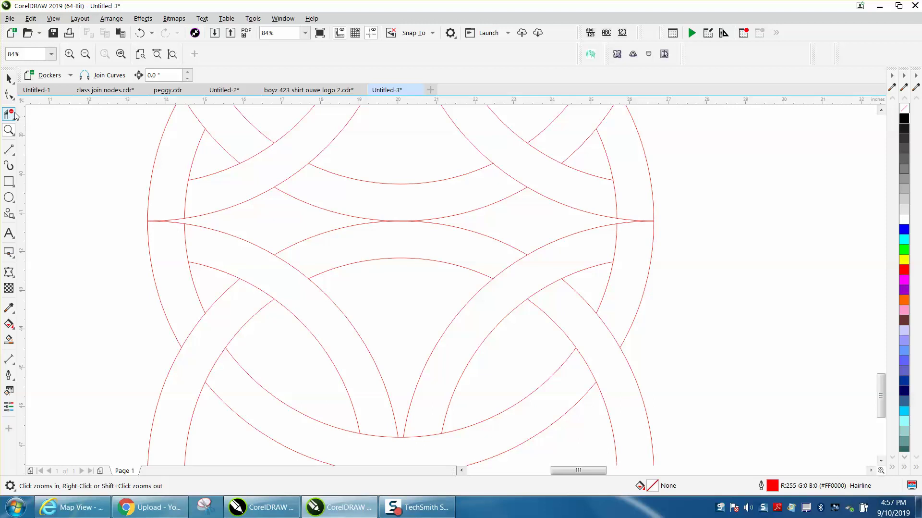
left_click(9, 150)
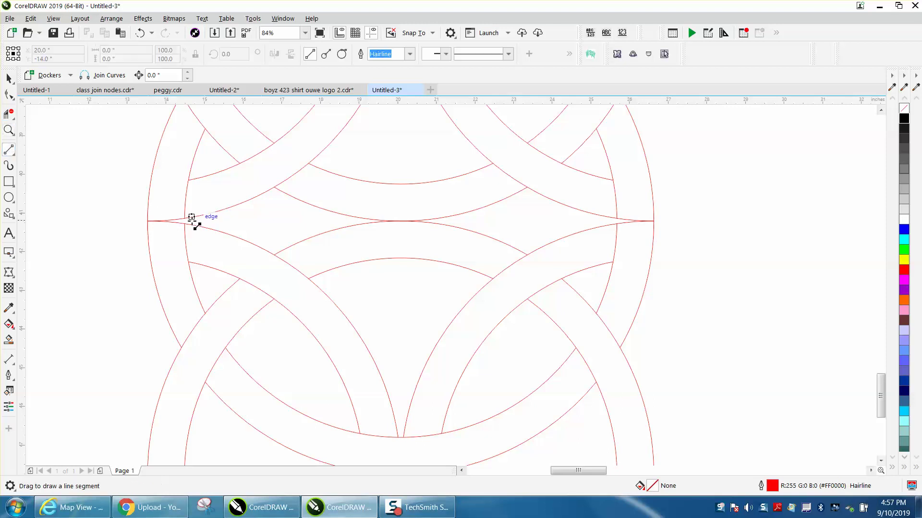
left_click_drag(184, 227, 185, 220)
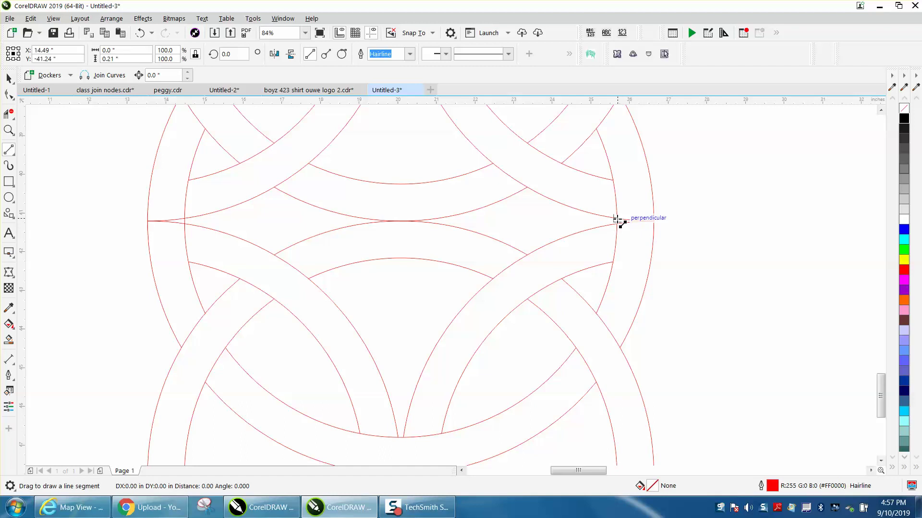
left_click(9, 114)
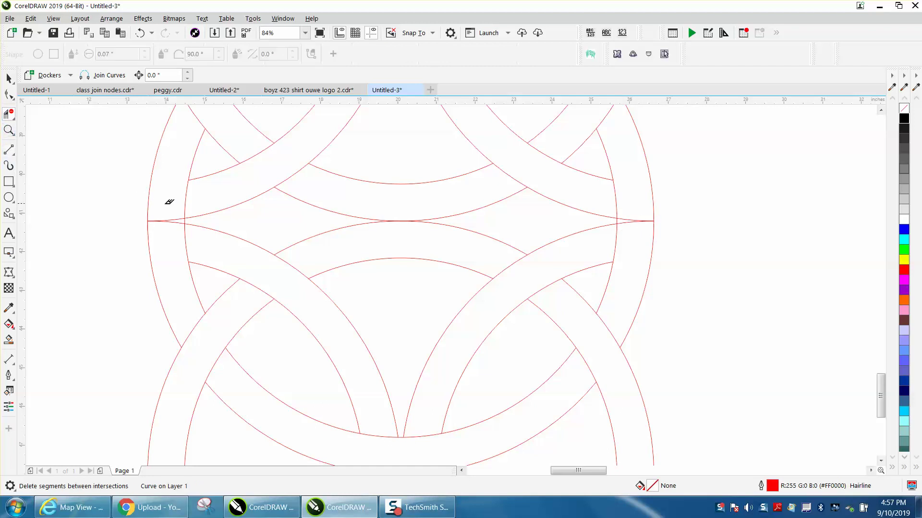
left_click(166, 221)
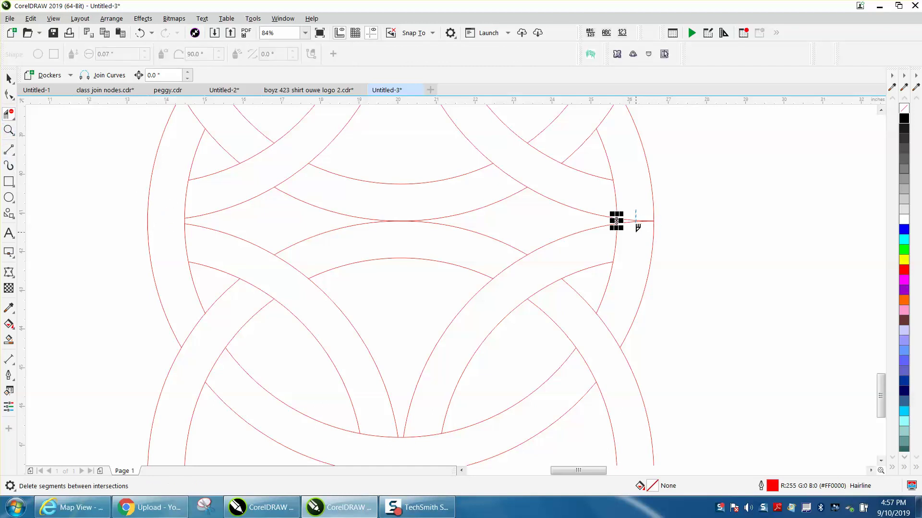
left_click(638, 220)
scroll(526, 200, "down", 6)
left_click(8, 78)
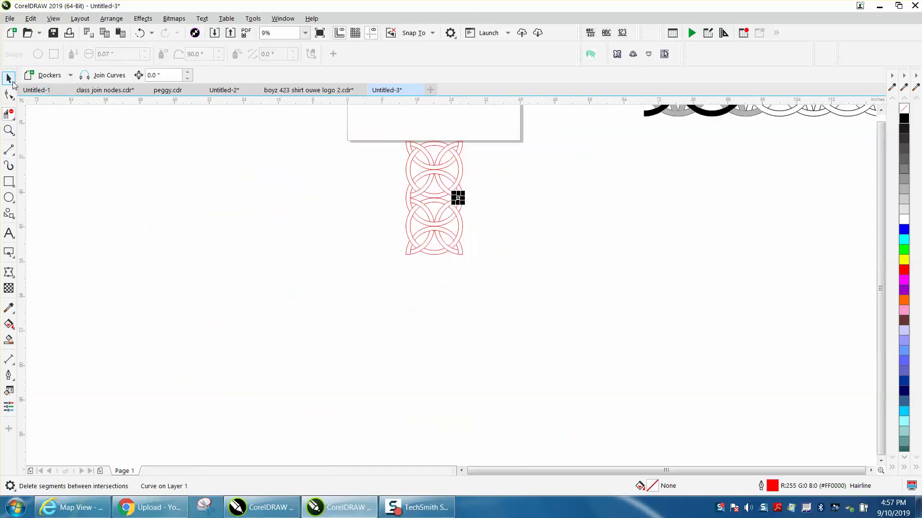
- Group the four knot parts and place a mirrored copy of the column beside it
left_click_drag(396, 135, 529, 268)
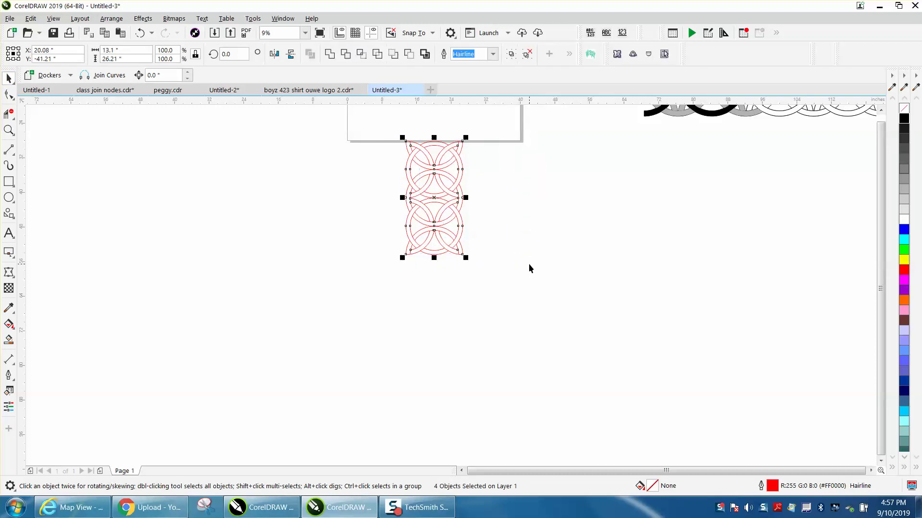
key("ctrl+g")
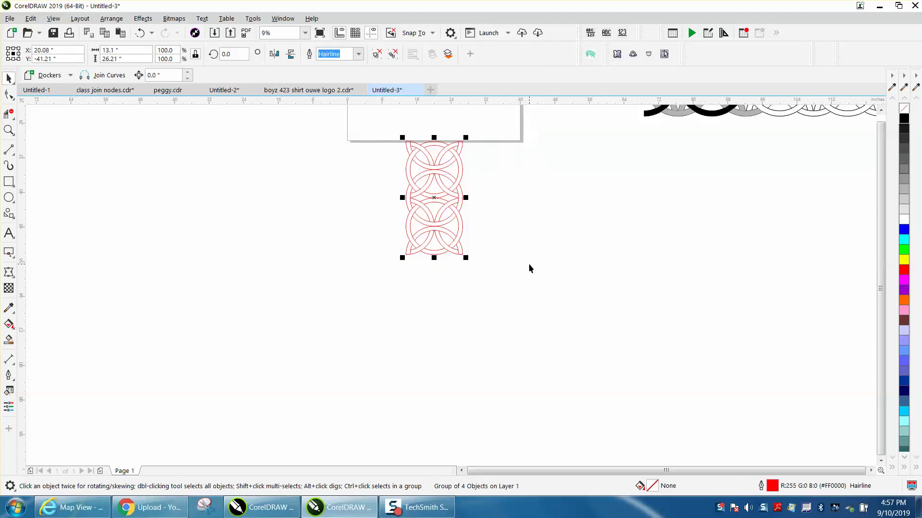
left_click_drag(405, 197, 520, 197)
left_click(478, 312)
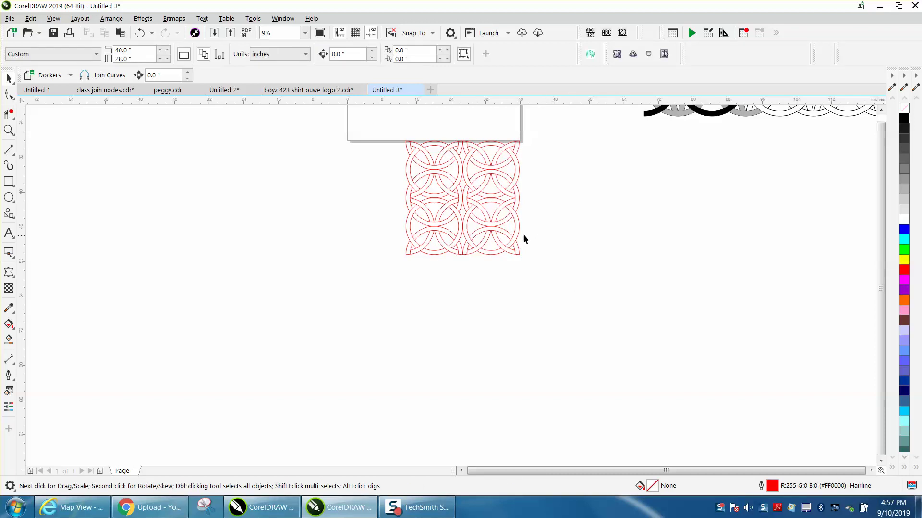
left_click(496, 226)
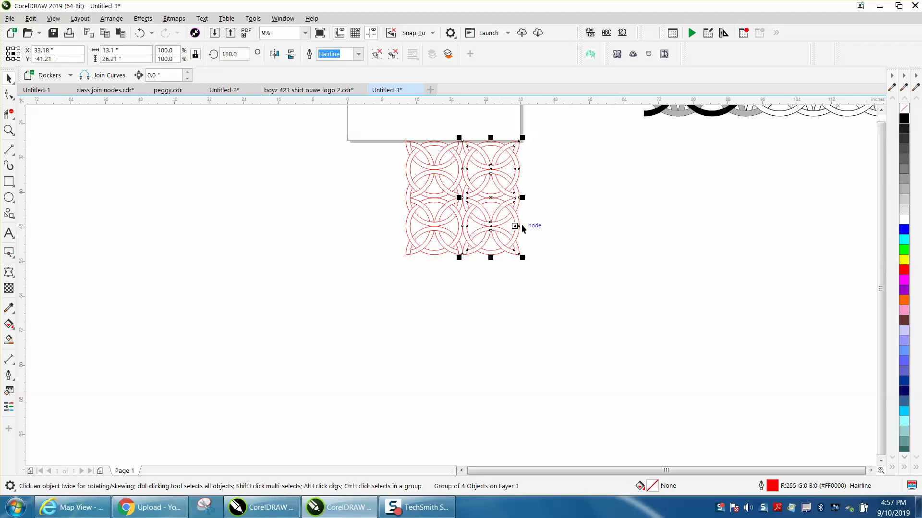
key("Delete")
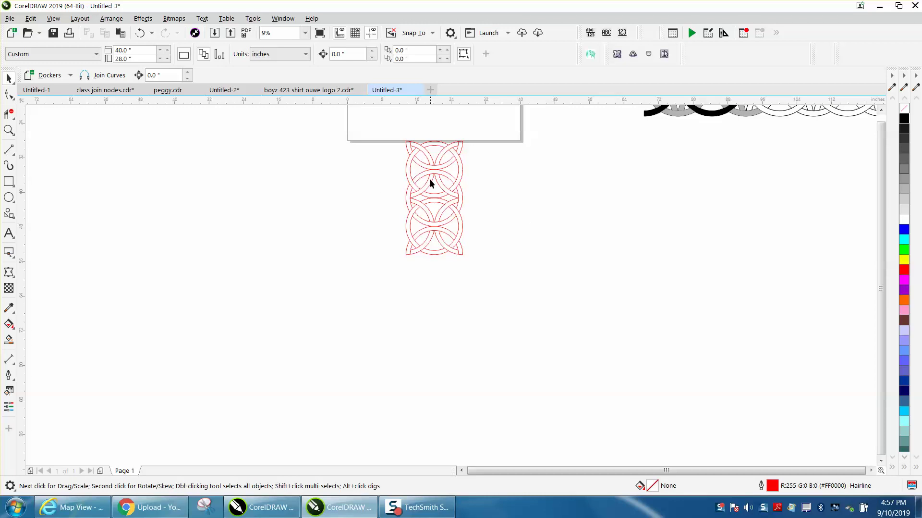
left_click(430, 181)
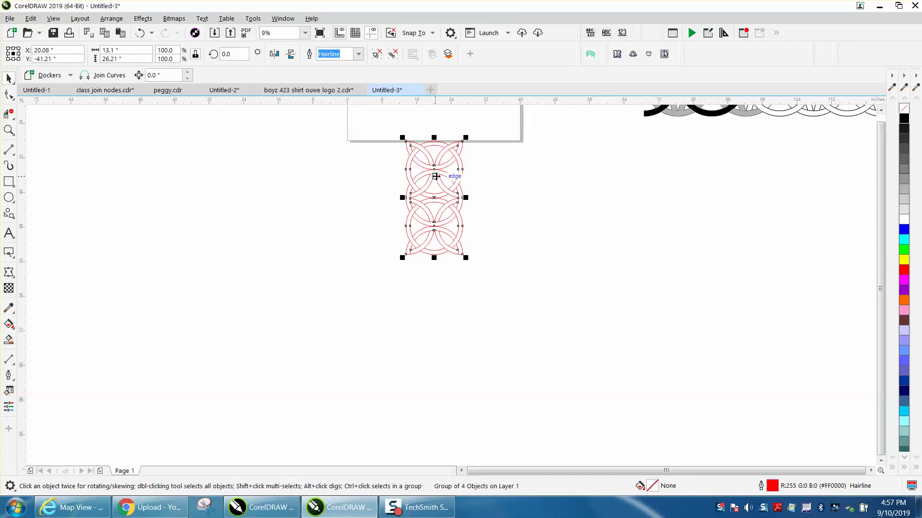
left_click(139, 33)
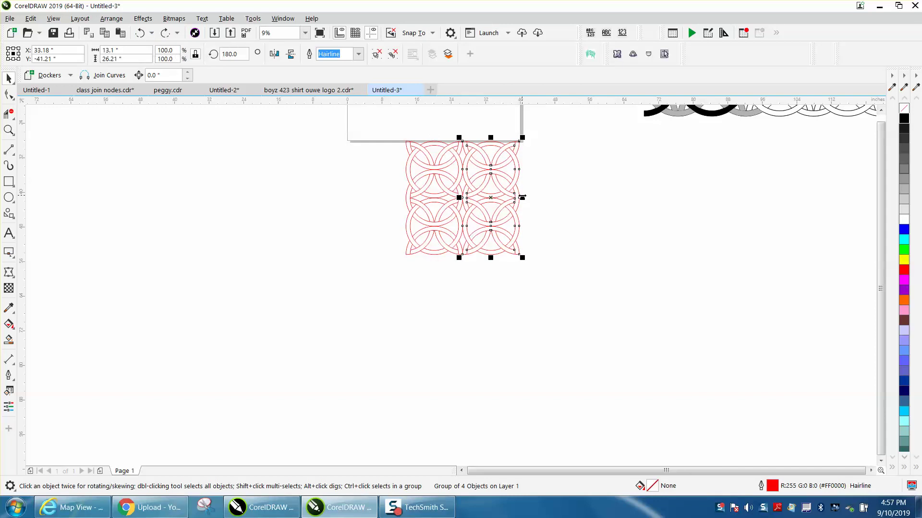
- Rotate the copied column 90° about its centre and move it beside the top of the column
left_click(491, 198)
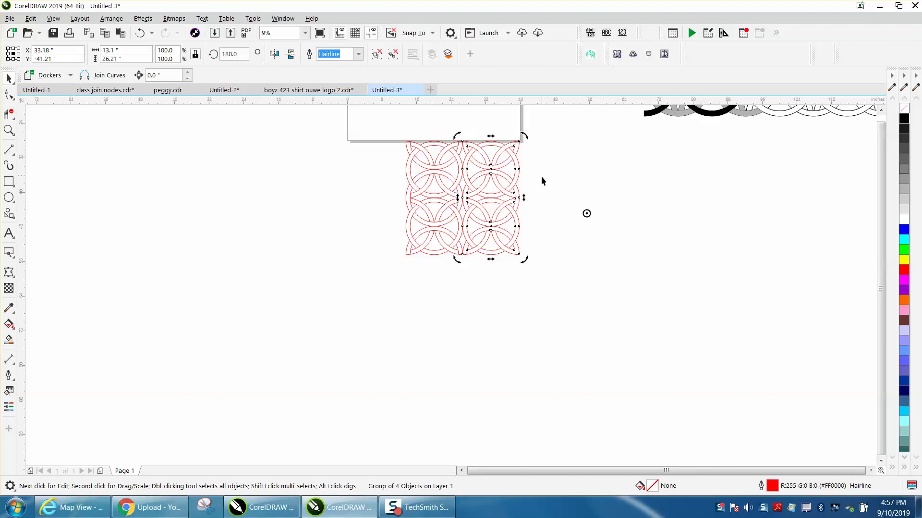
left_click_drag(589, 213, 490, 197)
left_click(243, 54)
key("BackSpace")
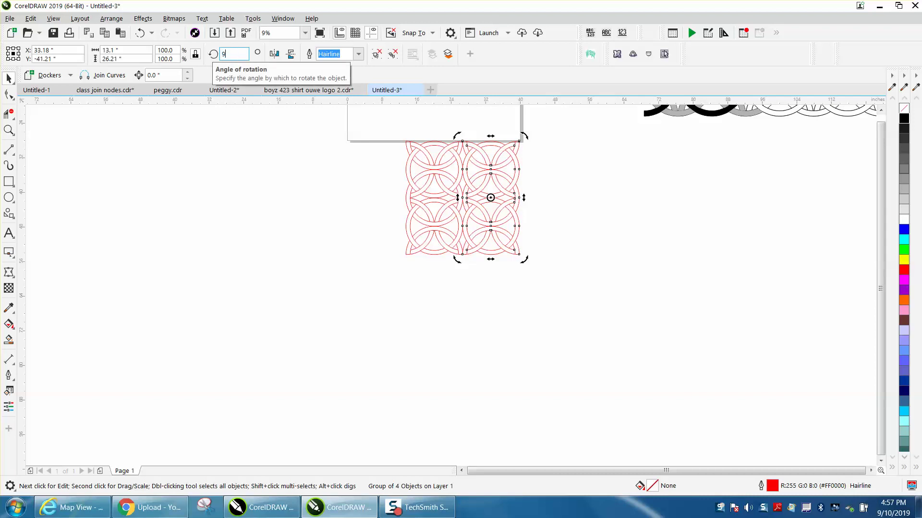
type("90")
key("Return")
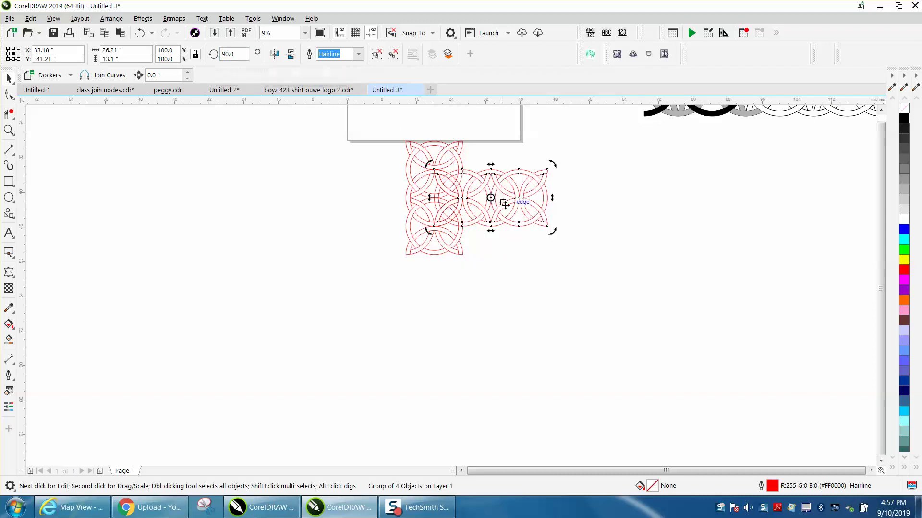
left_click_drag(493, 200, 522, 171)
- Zoom in on the L-shaped pattern and mirror the horizontal row top to bottom
left_click(12, 131)
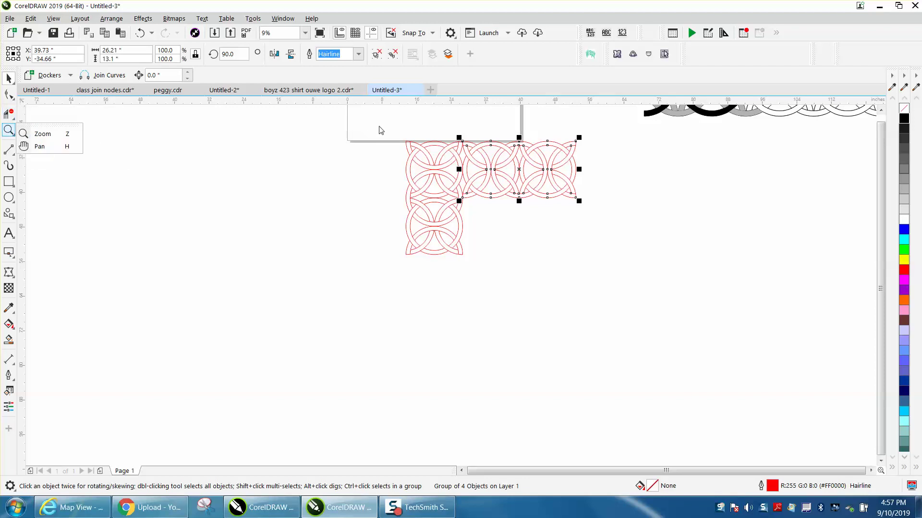
left_click(34, 133)
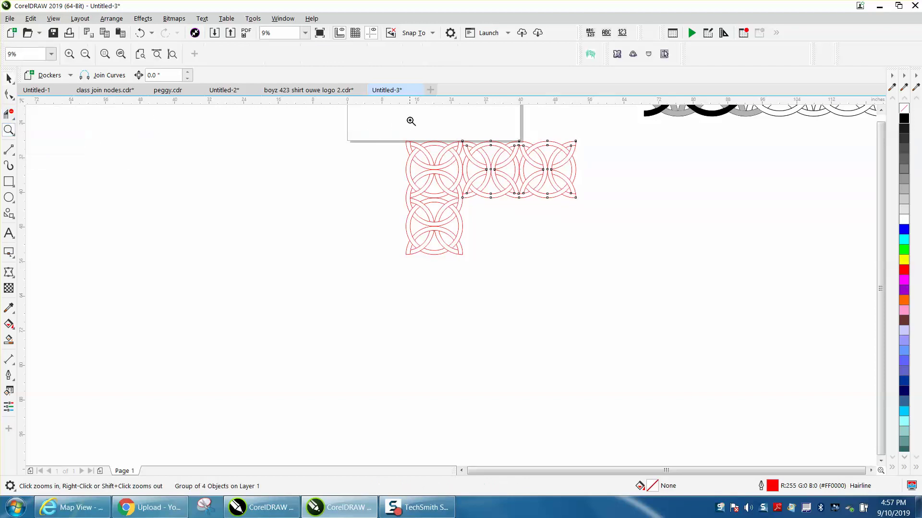
left_click_drag(412, 121, 626, 250)
left_click(9, 78)
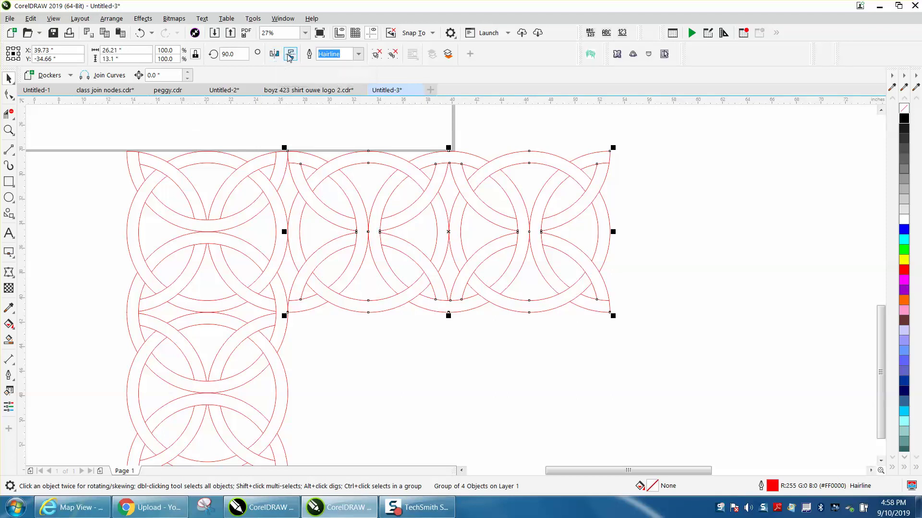
left_click(290, 55)
- Delete the horizontal knot row and zoom in on the red-outlined knot column
scroll(539, 189, "down", 2)
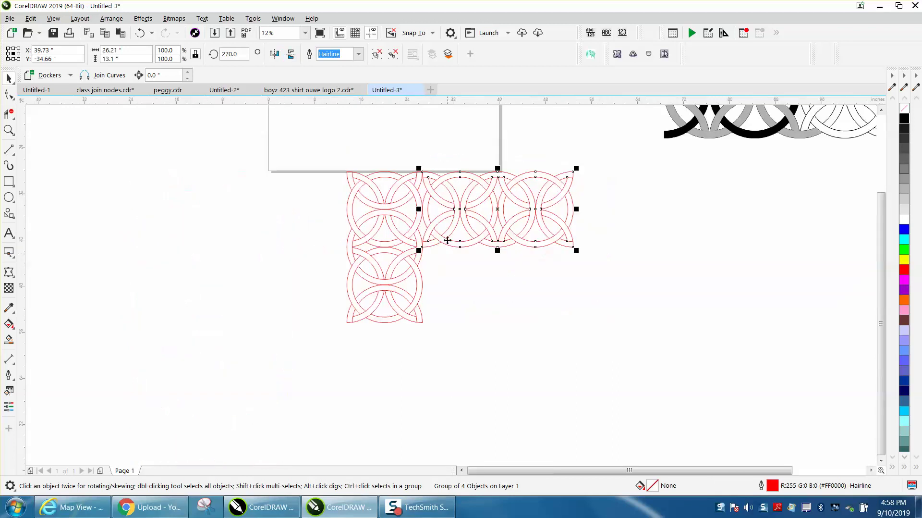
left_click(460, 200)
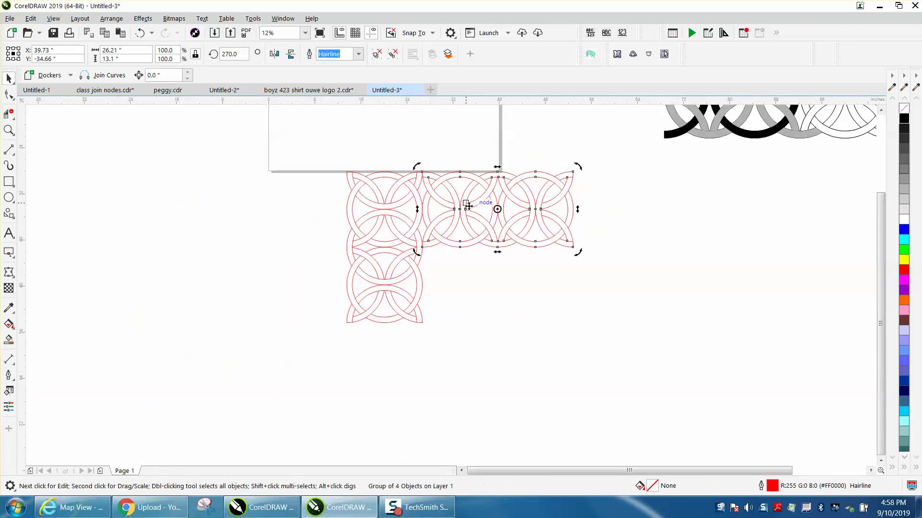
key("Delete")
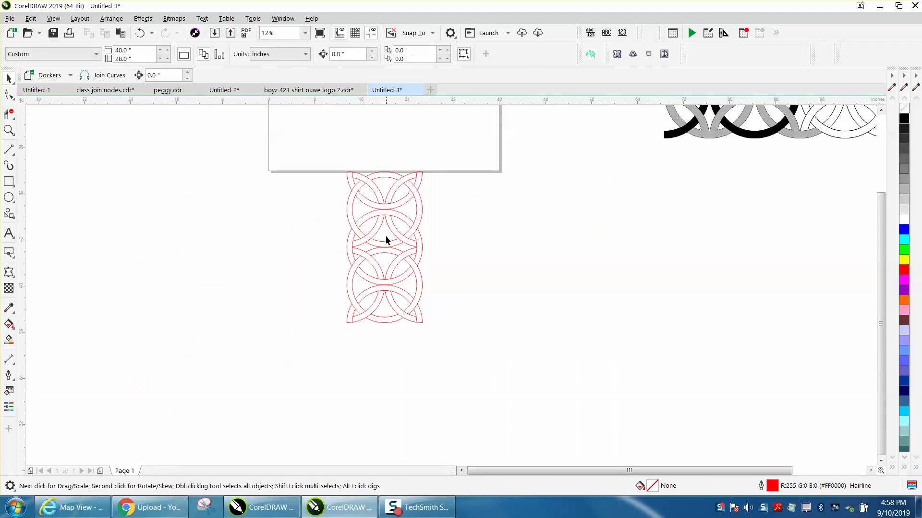
left_click(8, 130)
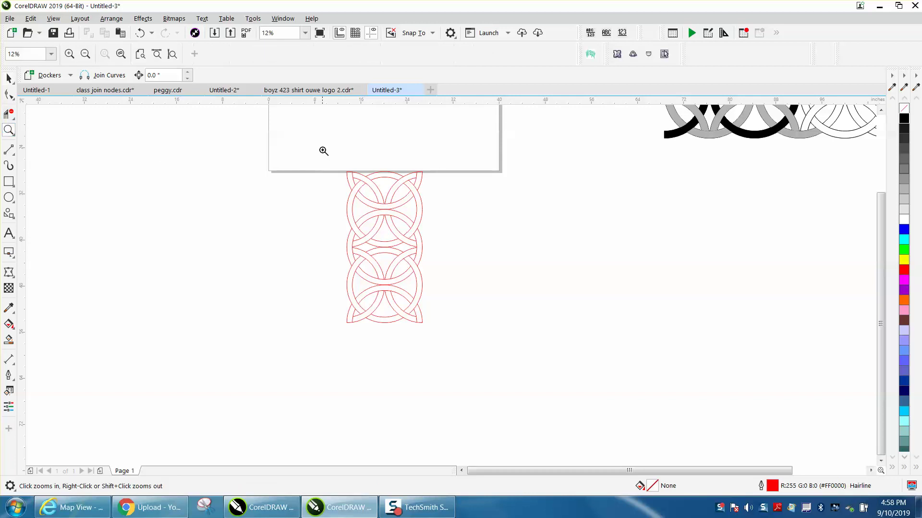
left_click_drag(320, 153, 559, 366)
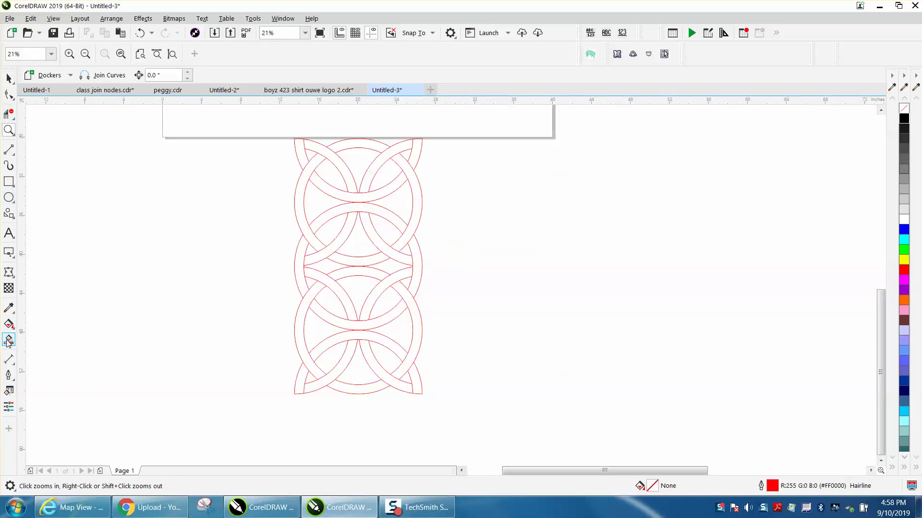
left_click(8, 340)
- With Black as the Smart Fill colour, fill the top, left, right and bottom arcs of both rings
left_click(133, 54)
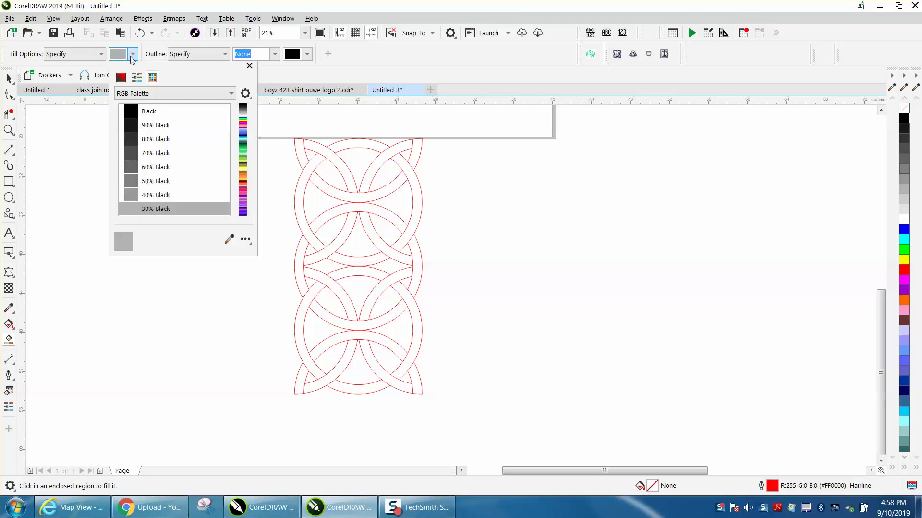
left_click(134, 114)
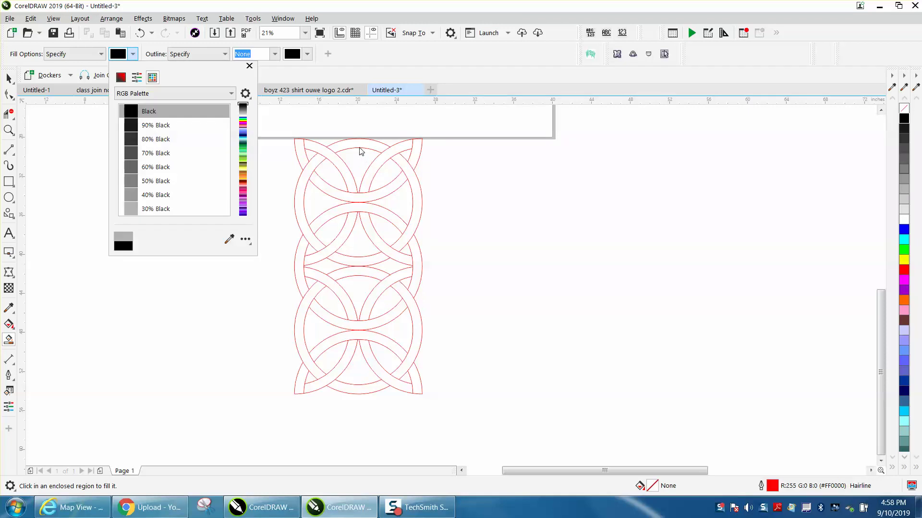
left_click(360, 149)
left_click(358, 146)
left_click(307, 193)
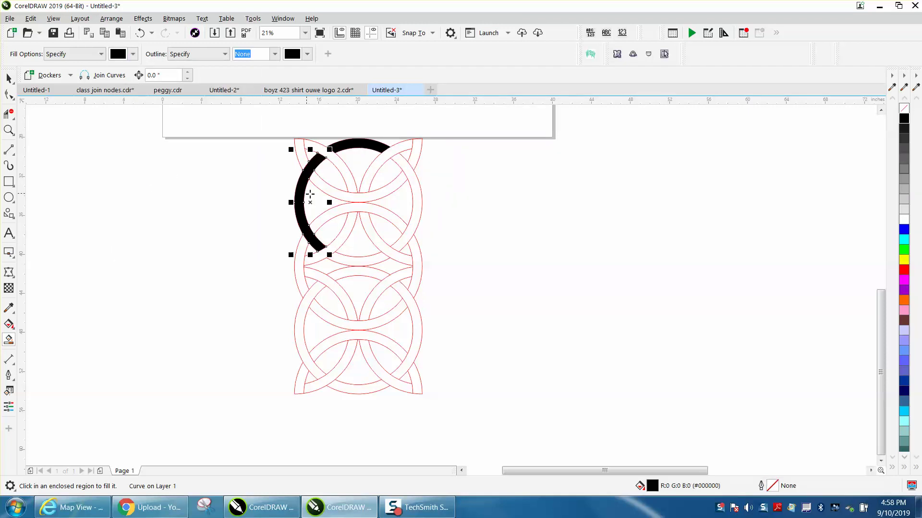
left_click(416, 202)
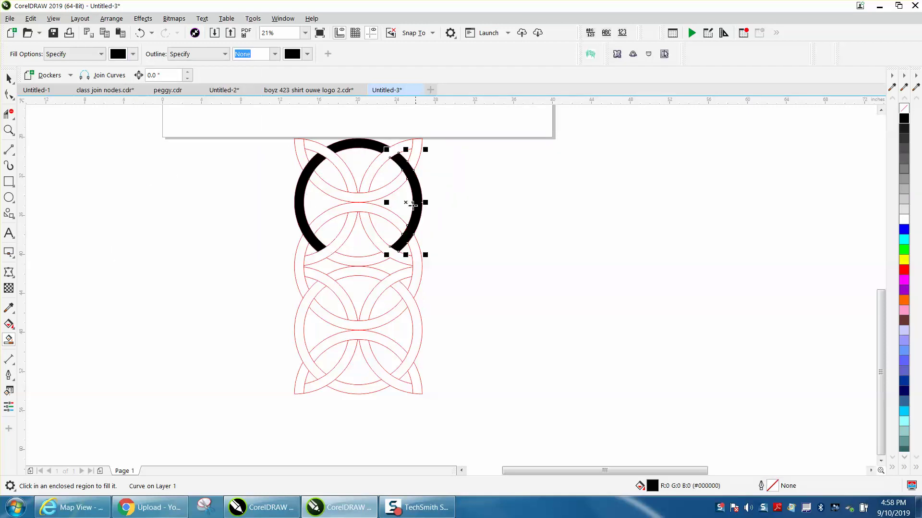
left_click(358, 260)
left_click(363, 274)
left_click(308, 316)
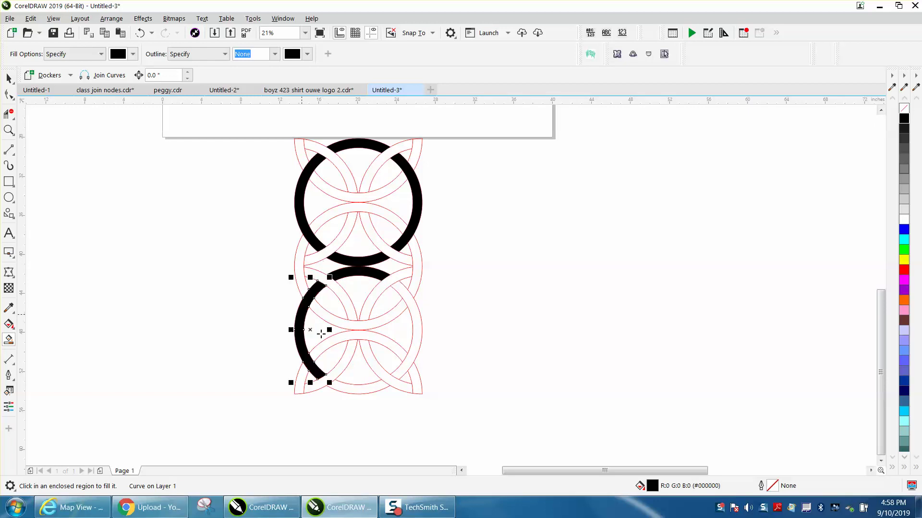
left_click(360, 388)
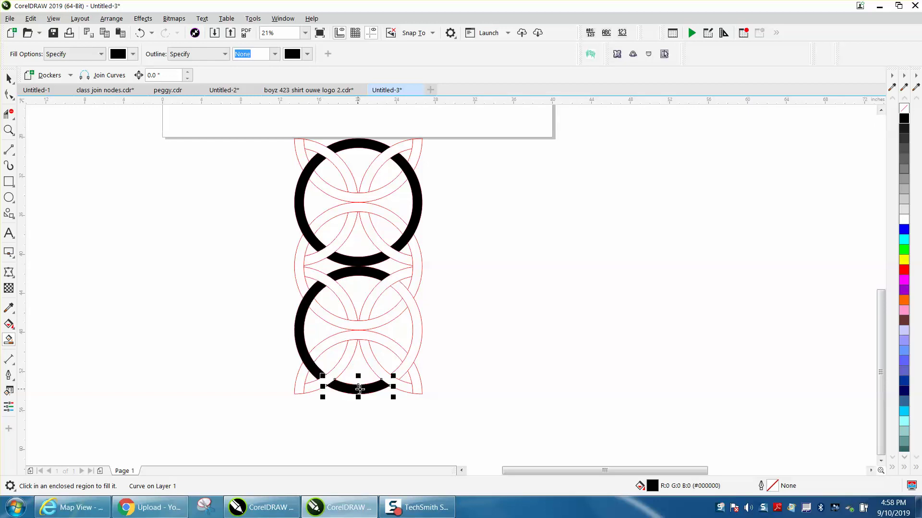
left_click(418, 333)
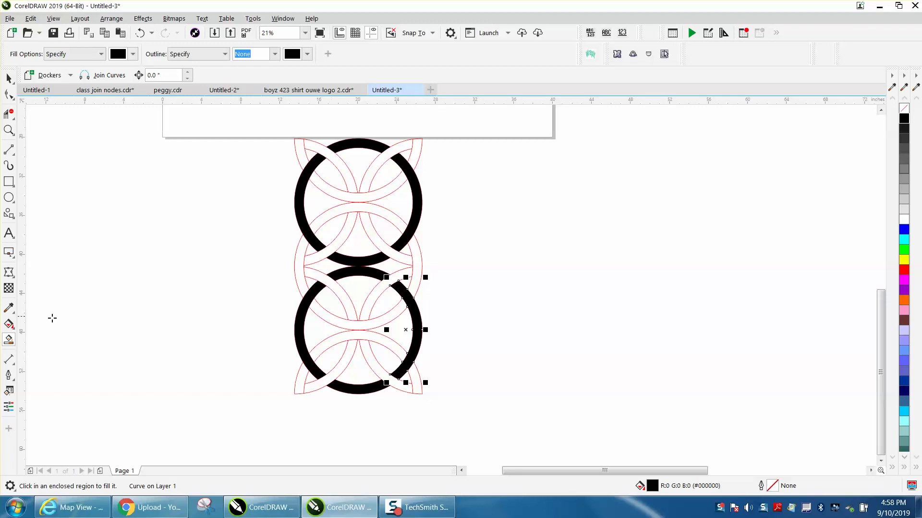
- Choose 30% Black and fill the bands around the upper ring grey
left_click(133, 54)
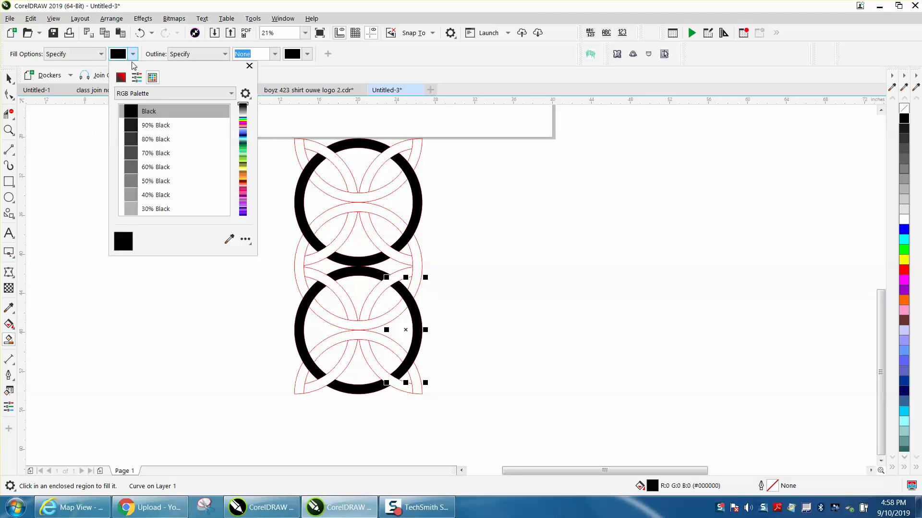
left_click(156, 208)
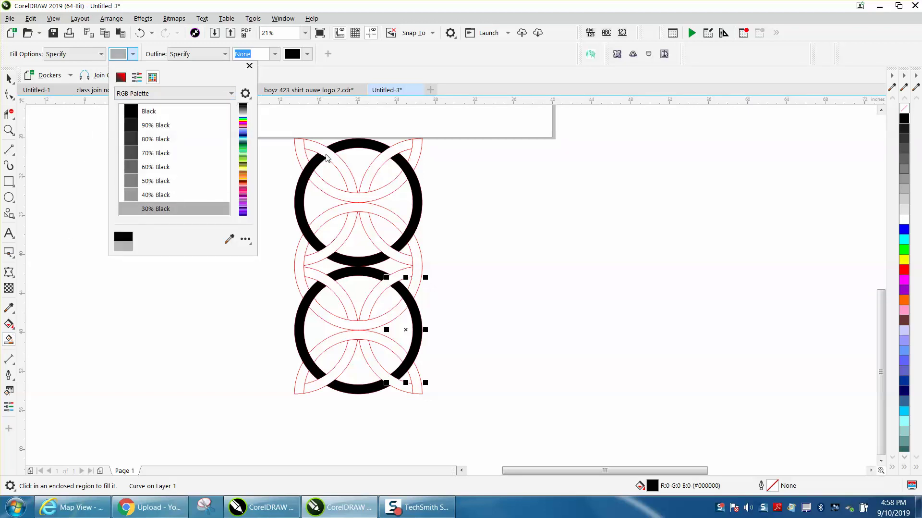
left_click(326, 157)
left_click(301, 154)
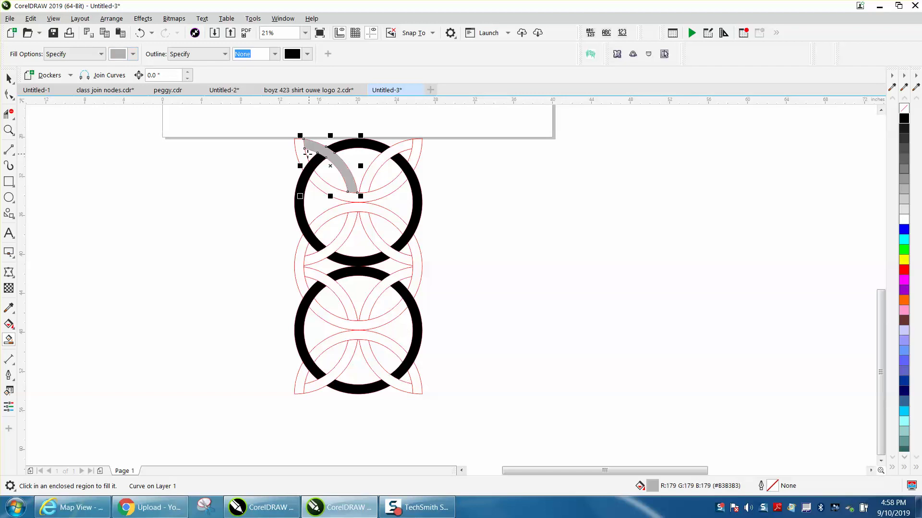
left_click(382, 152)
left_click(328, 184)
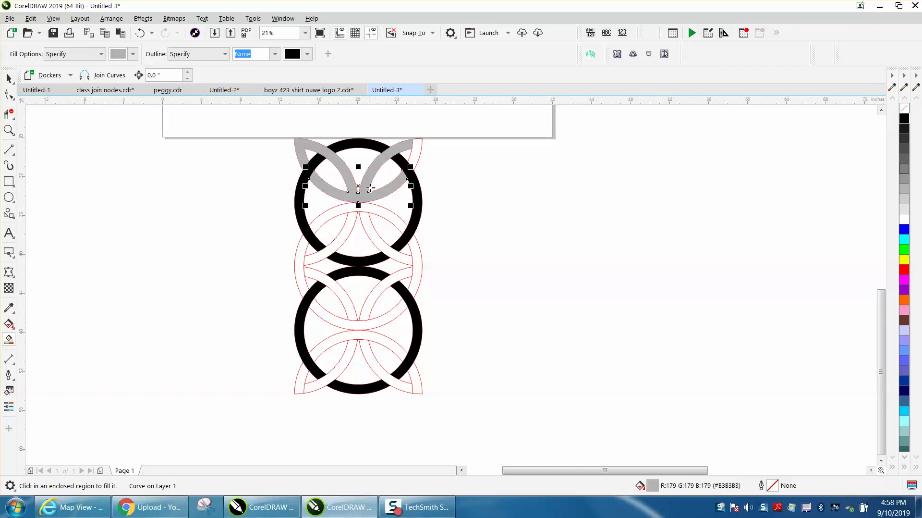
left_click(415, 156)
left_click(353, 208)
left_click(363, 223)
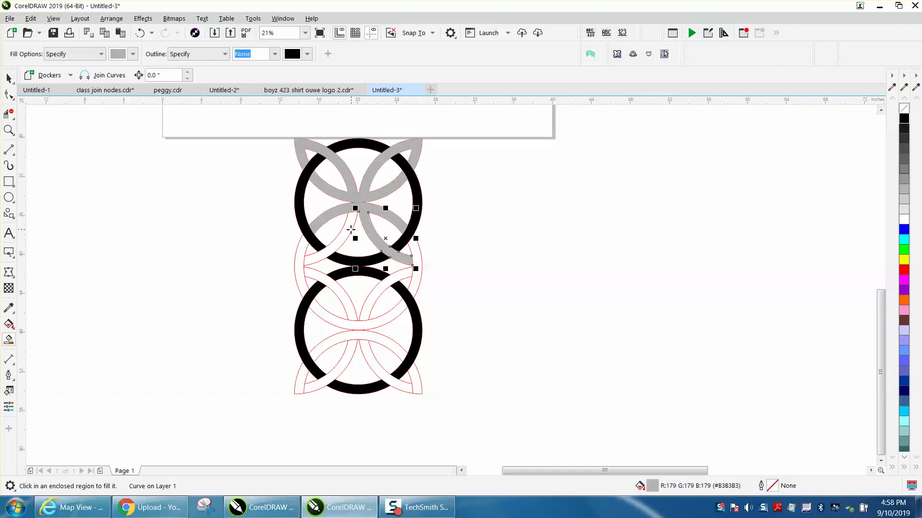
left_click(346, 230)
- Fill the side slivers, lower-ring bands and both bottom corner pieces 30% Black grey
left_click(301, 251)
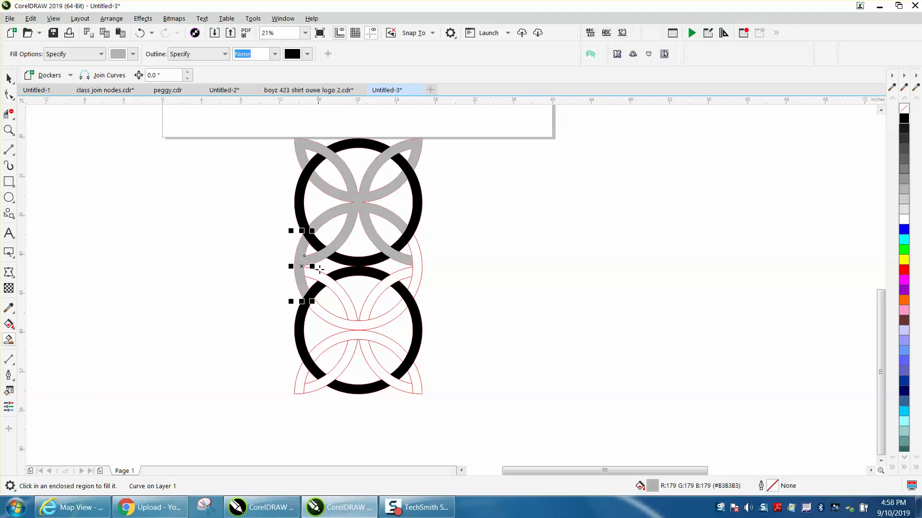
left_click(326, 280)
left_click(414, 271)
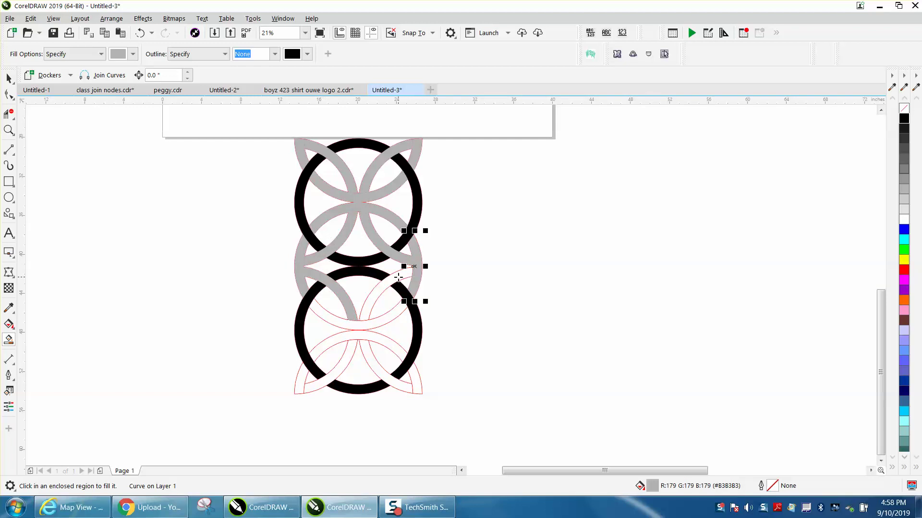
left_click(385, 307)
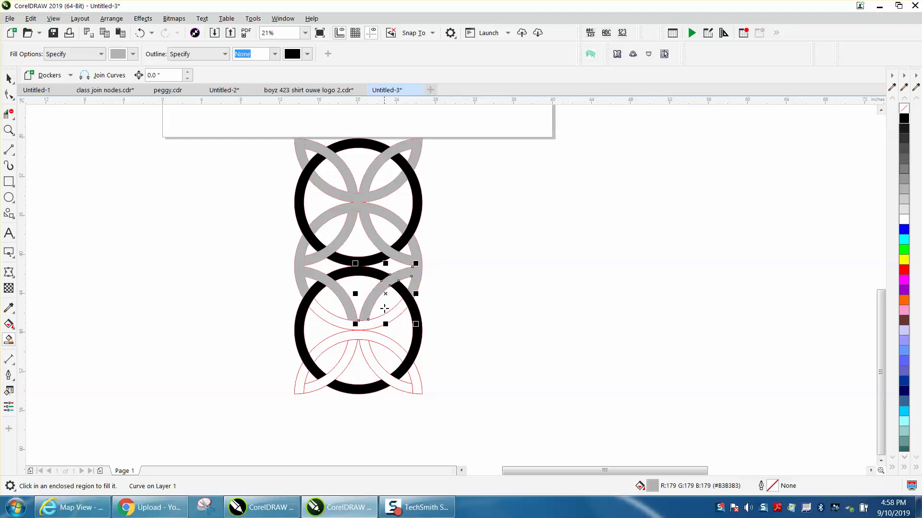
left_click(373, 347)
left_click(372, 356)
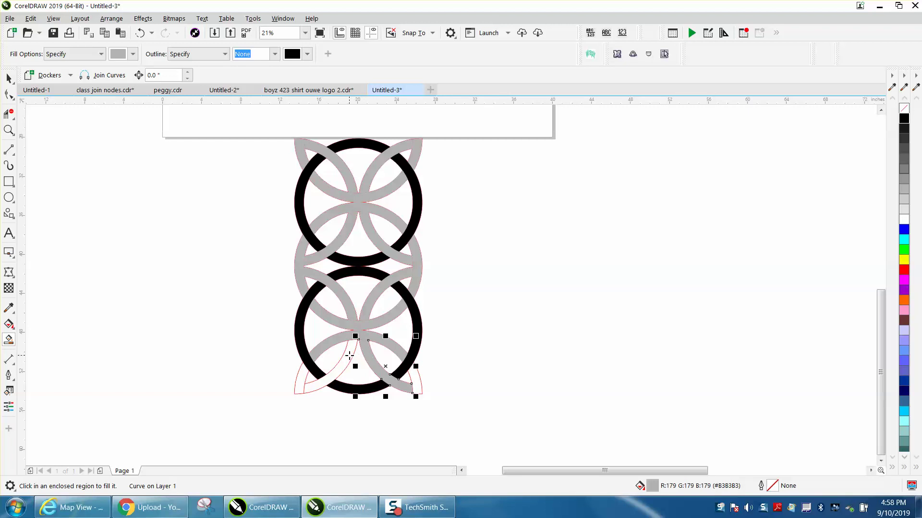
left_click(349, 355)
left_click(299, 377)
left_click(413, 380)
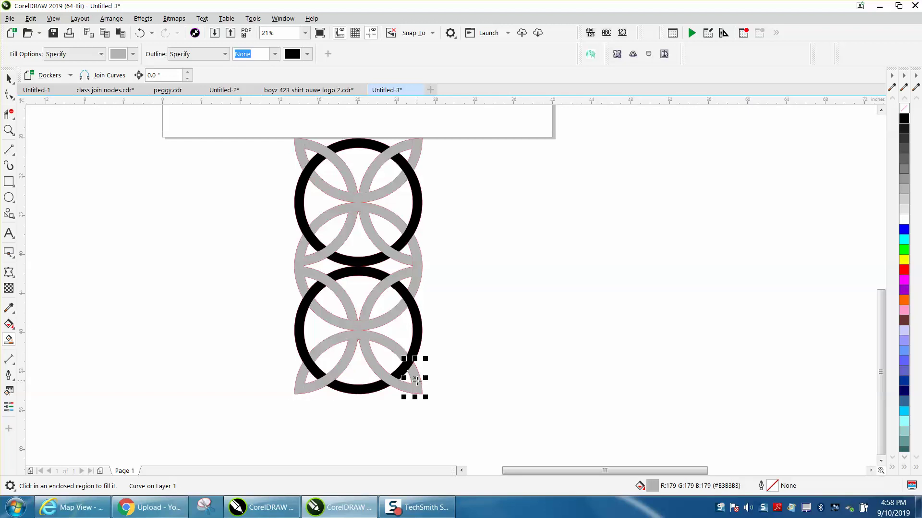
- Strip outlines from all 27 filled pieces, group them, and mirror-copy the group rightward
left_click(9, 78)
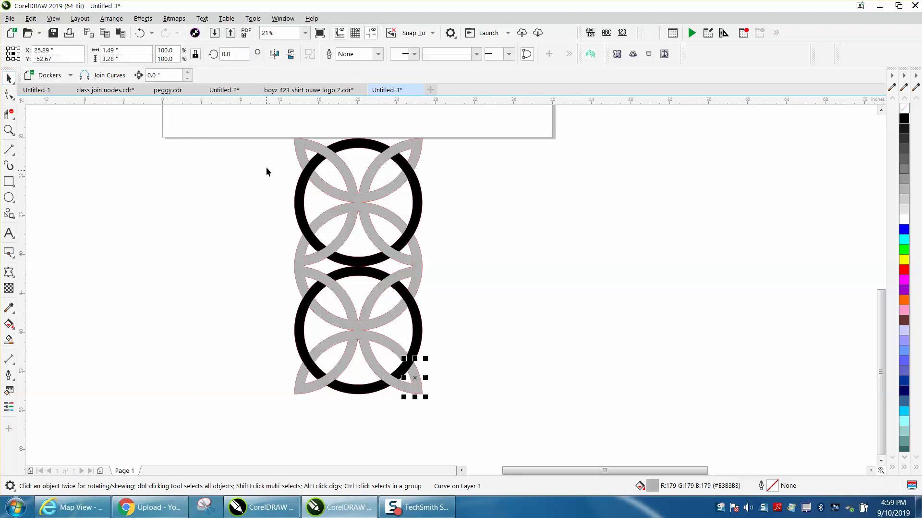
left_click_drag(266, 128, 506, 418)
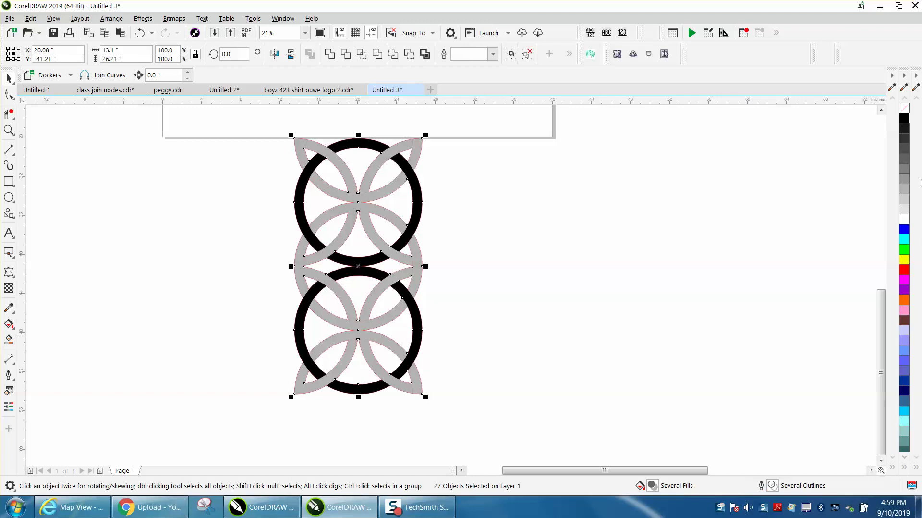
right_click(903, 109)
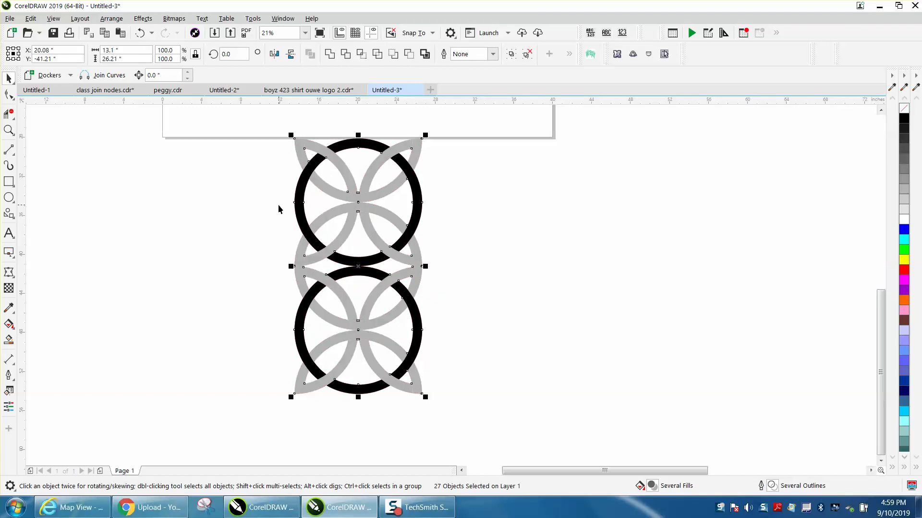
key("ctrl+g")
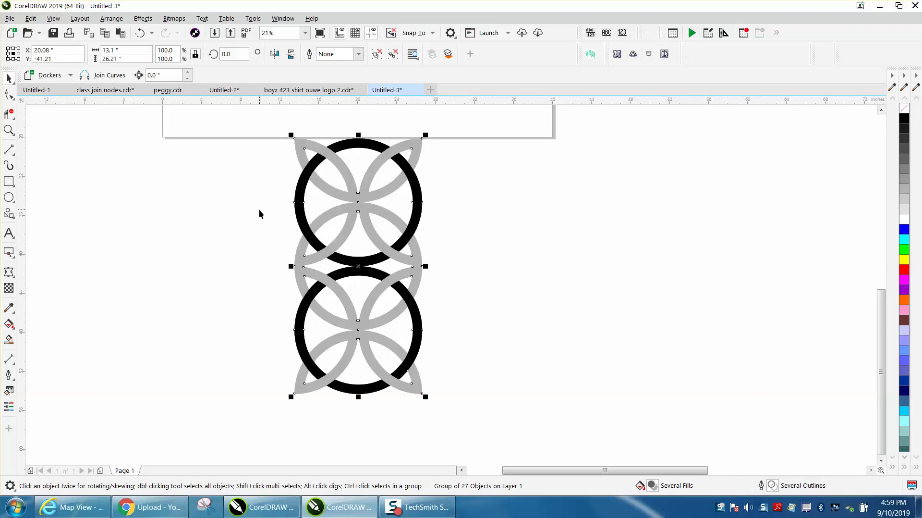
left_click_drag(291, 266, 438, 267)
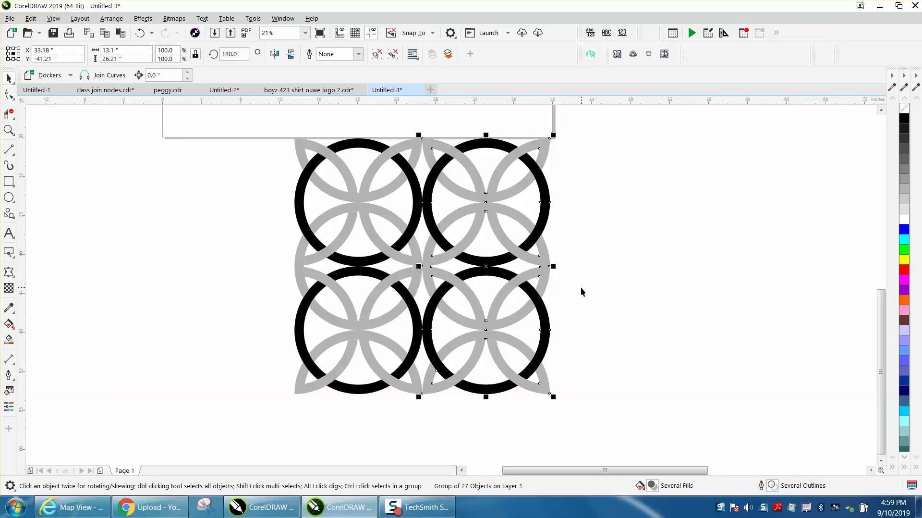
- Select both knot groups and place a mirrored copy of them to the right
left_click(558, 277)
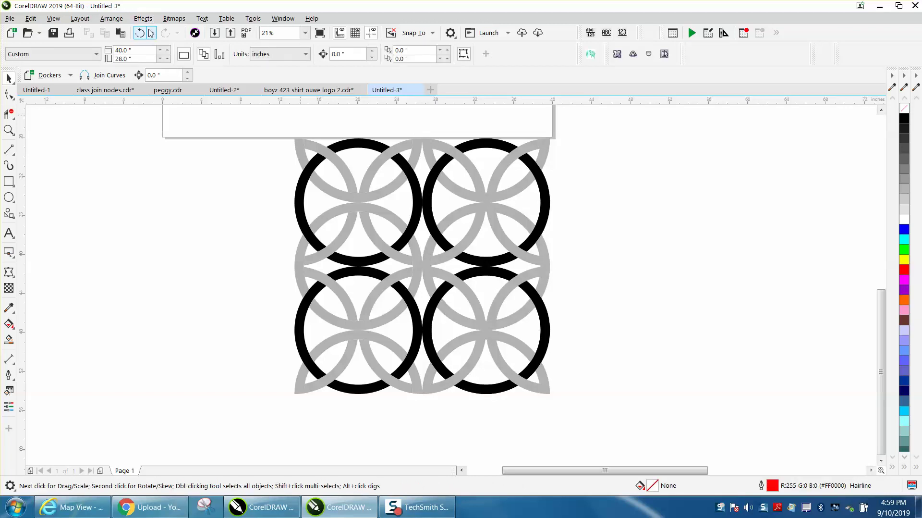
left_click(139, 32)
left_click(139, 33)
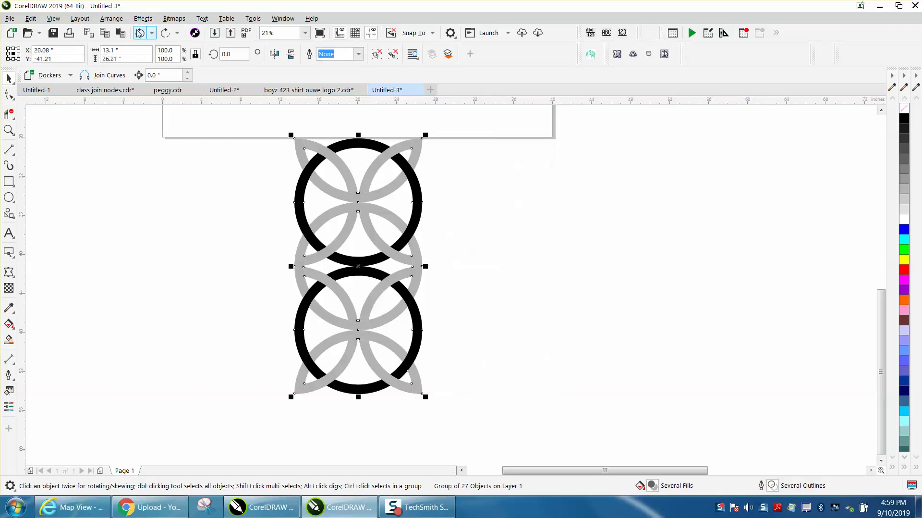
left_click(164, 33)
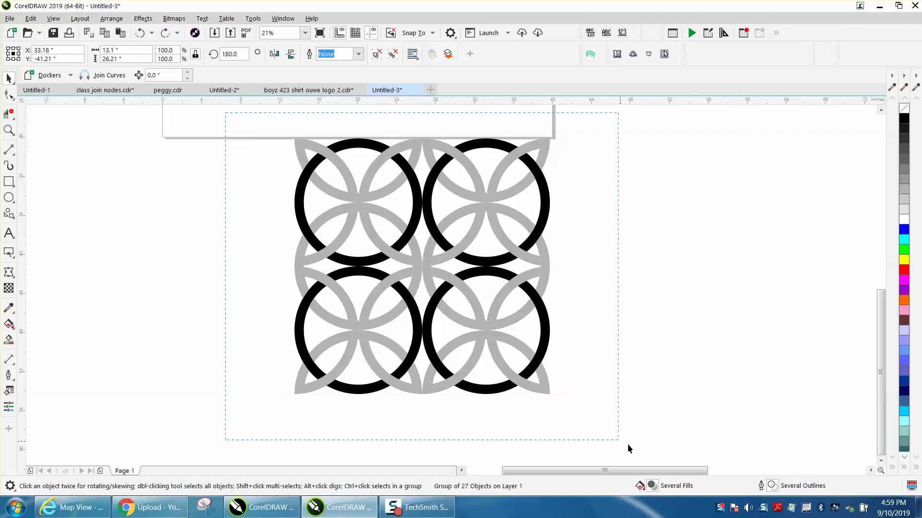
key("ctrl+a")
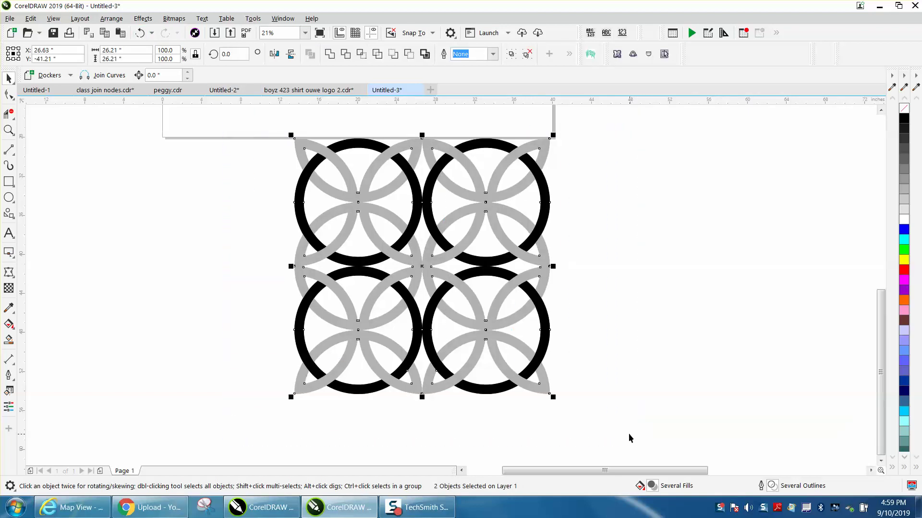
left_click_drag(291, 265, 600, 273)
- Mirror-copy the four groups rightward, then drop a copy of the eight-group strip directly below
scroll(359, 186, "down", 2)
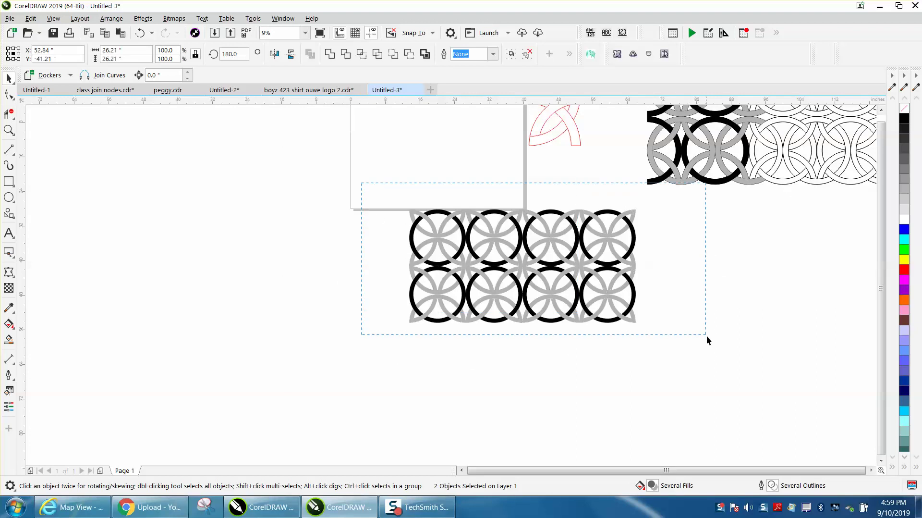
left_click_drag(707, 336, 710, 337)
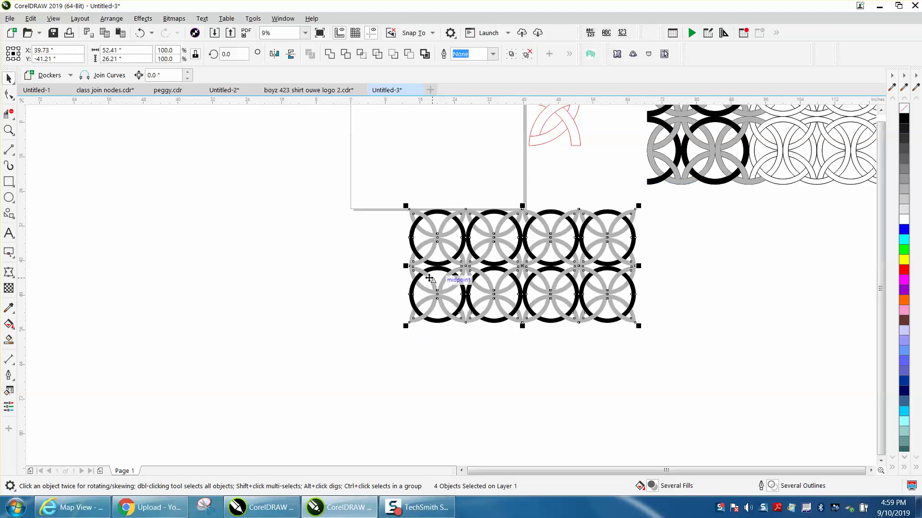
left_click_drag(408, 266, 695, 284)
scroll(463, 334, "down", 1)
left_click_drag(418, 263, 697, 333)
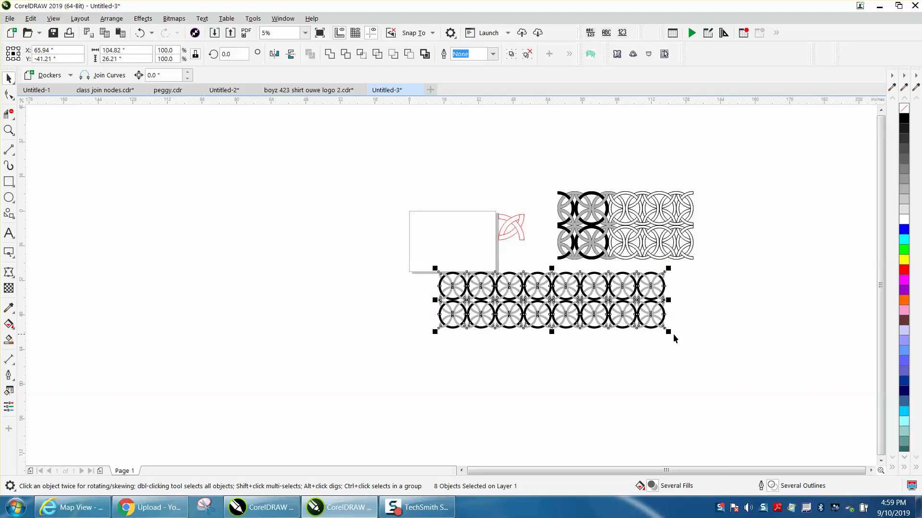
left_click_drag(553, 321, 552, 332)
left_click(705, 335)
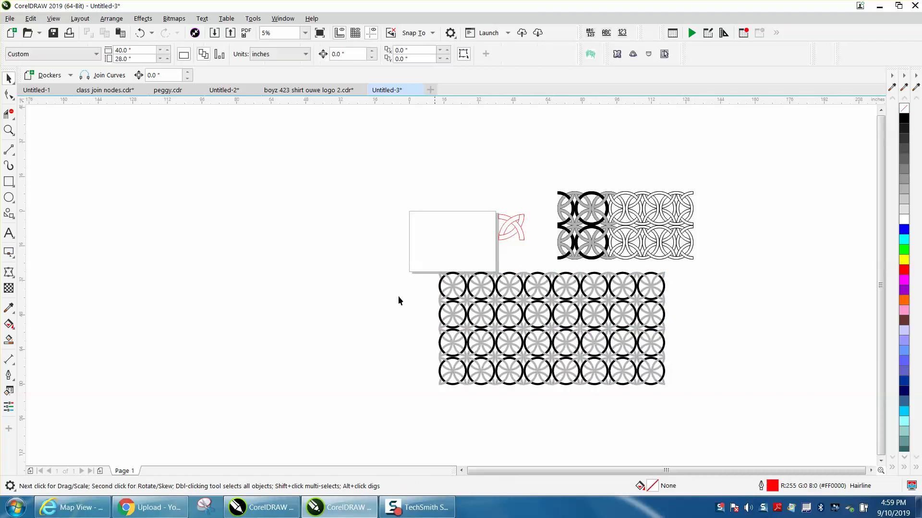
left_click(9, 129)
left_click_drag(527, 331, 682, 364)
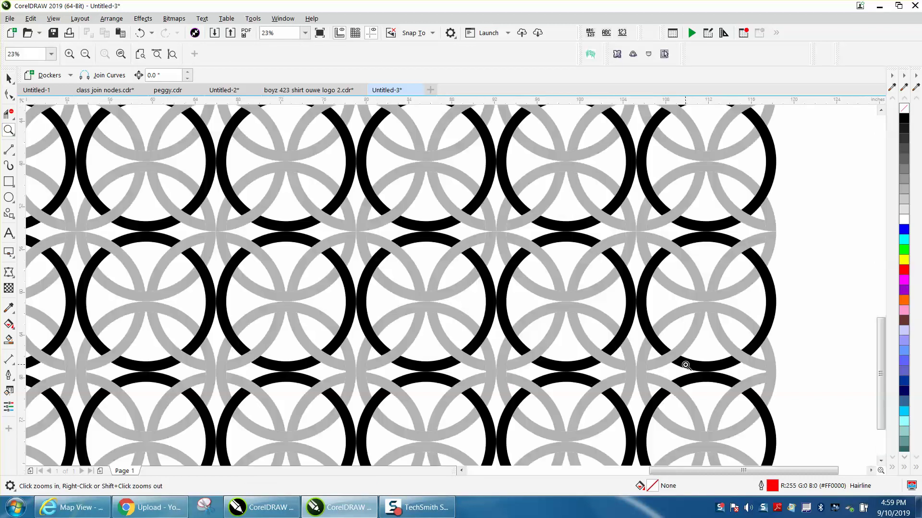
right_click(615, 333)
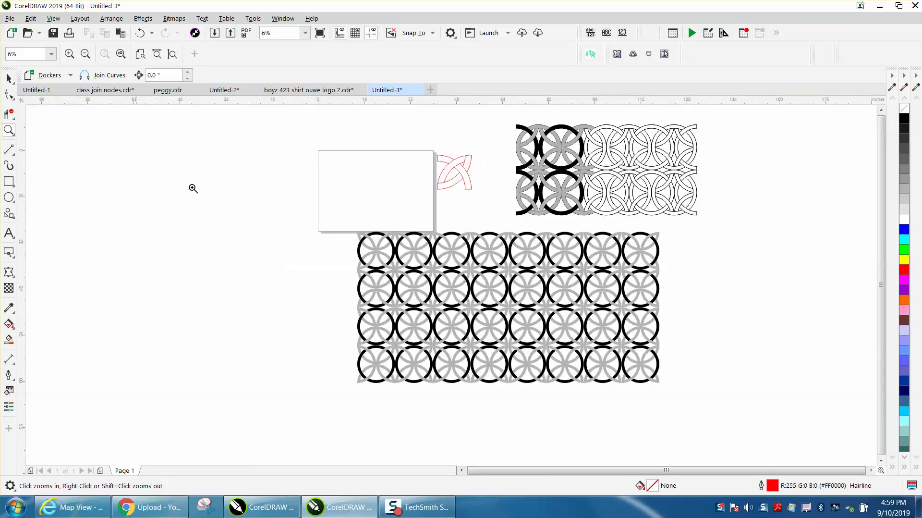
left_click(14, 98)
left_click(9, 81)
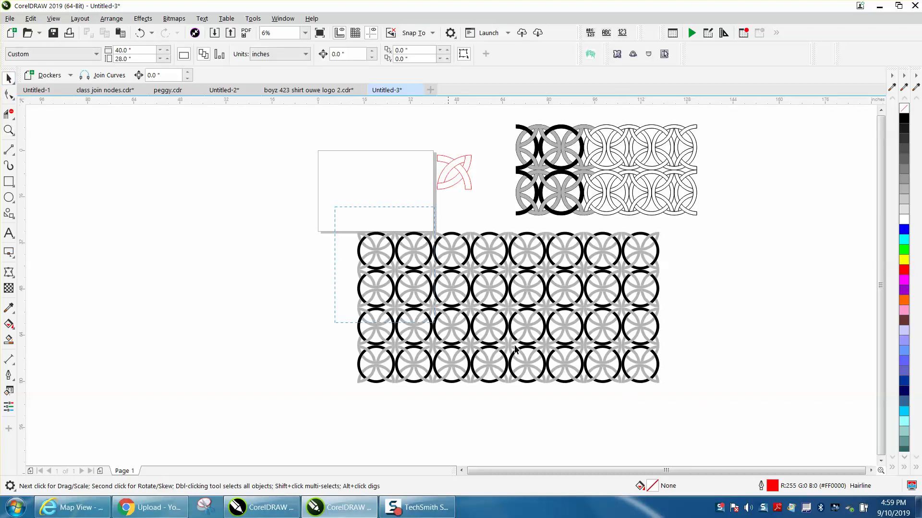
left_click_drag(753, 428, 760, 424)
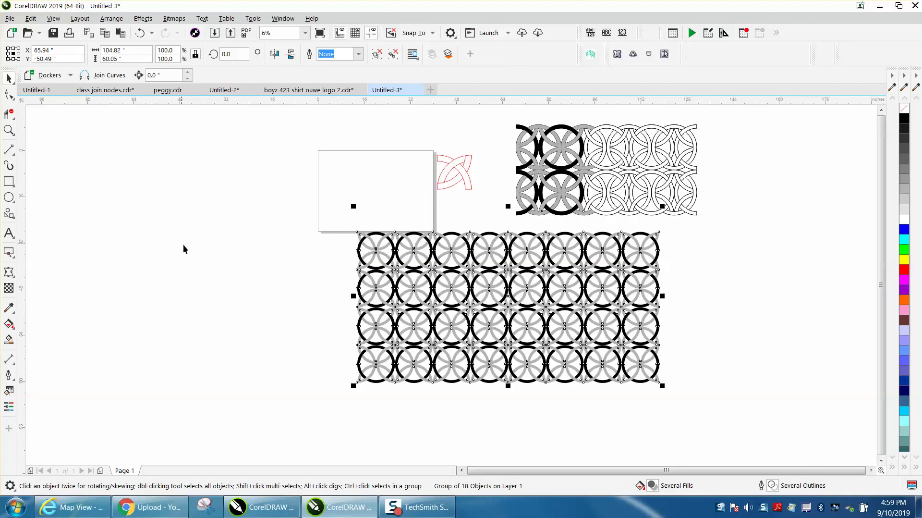
- Move the circle pattern group slightly left and down
double_click(9, 182)
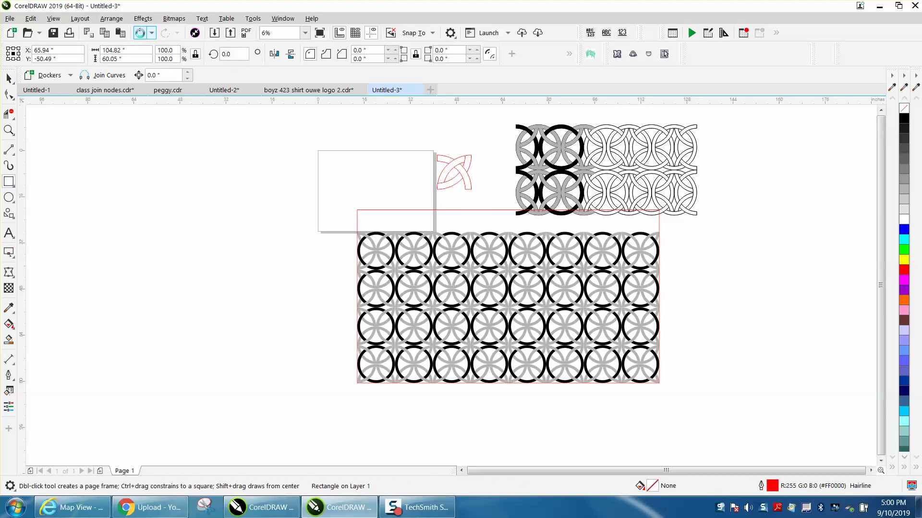
left_click(139, 33)
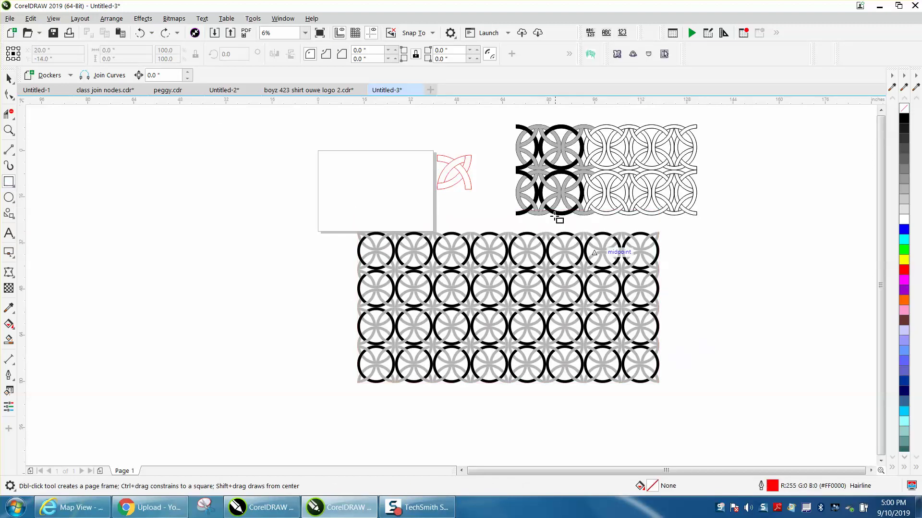
left_click(8, 78)
left_click(473, 303)
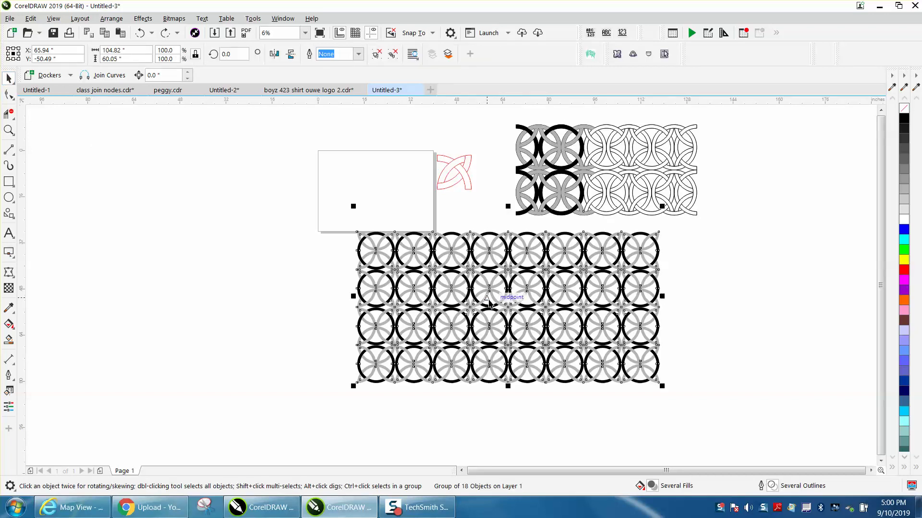
left_click(378, 331)
left_click_drag(521, 302, 445, 323)
- Ungroup the circle pattern and delete the two stray grey arcs
left_click(112, 18)
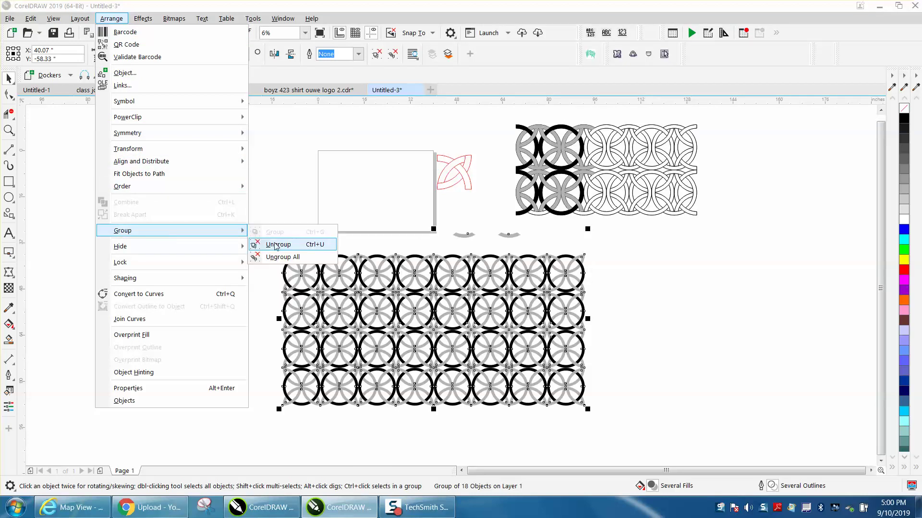
left_click(315, 229)
left_click_drag(538, 239, 545, 239)
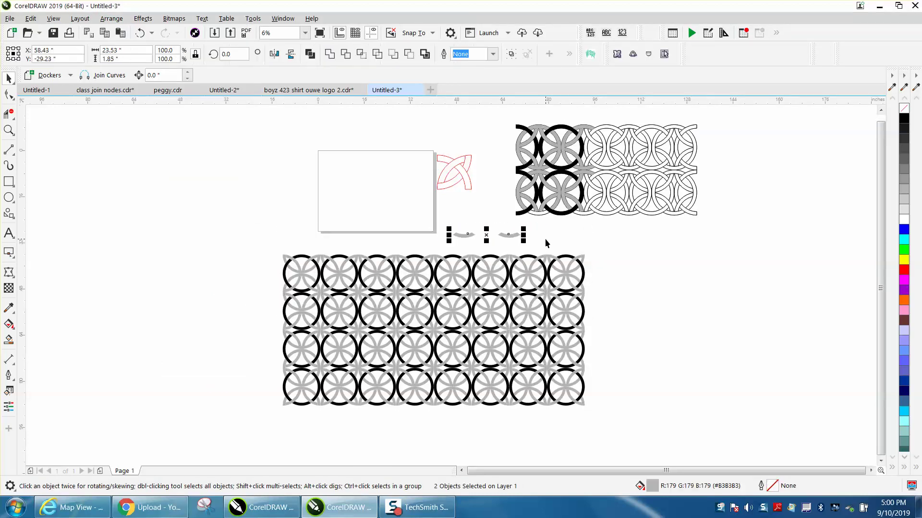
key("Delete")
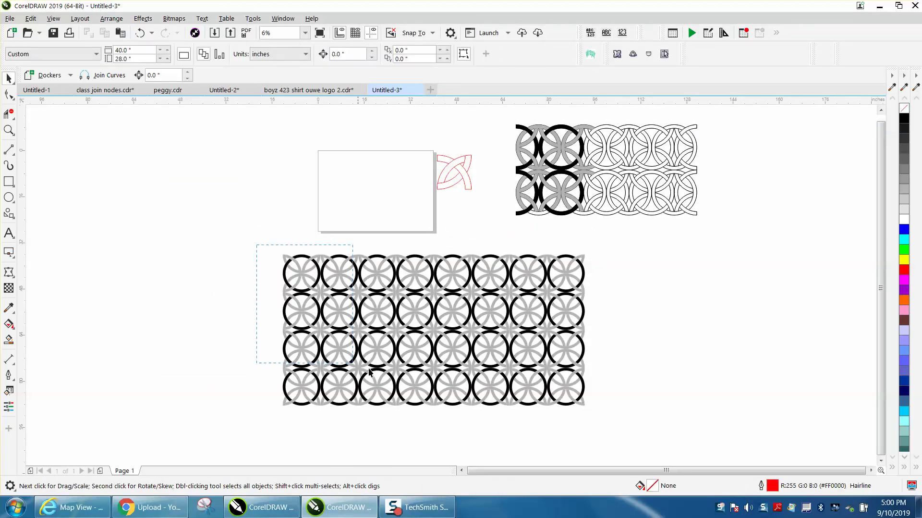
- Regroup the 16 pieces and add a page-sized rectangle around them
left_click_drag(666, 429, 667, 428)
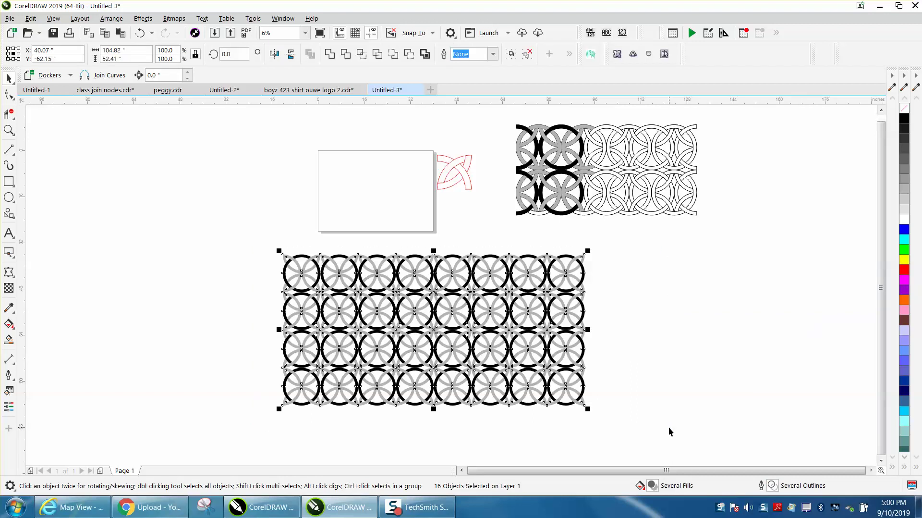
key("ctrl+g")
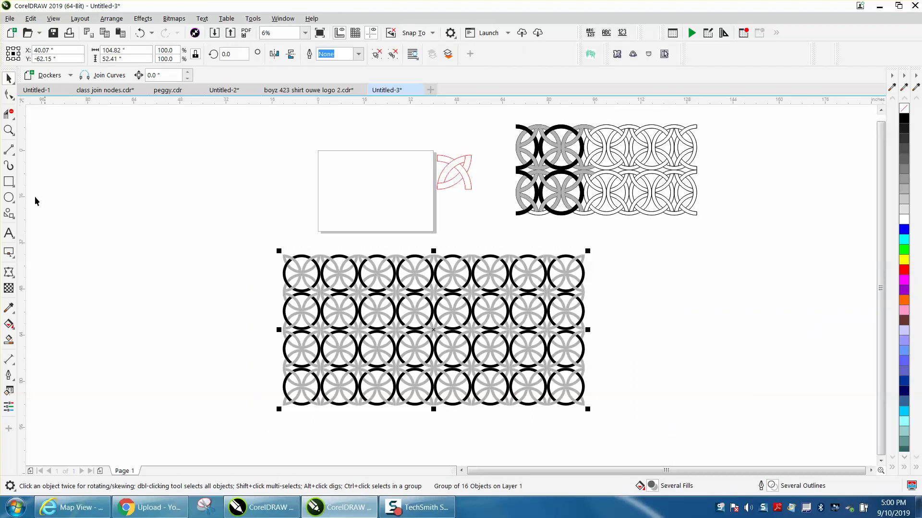
double_click(8, 181)
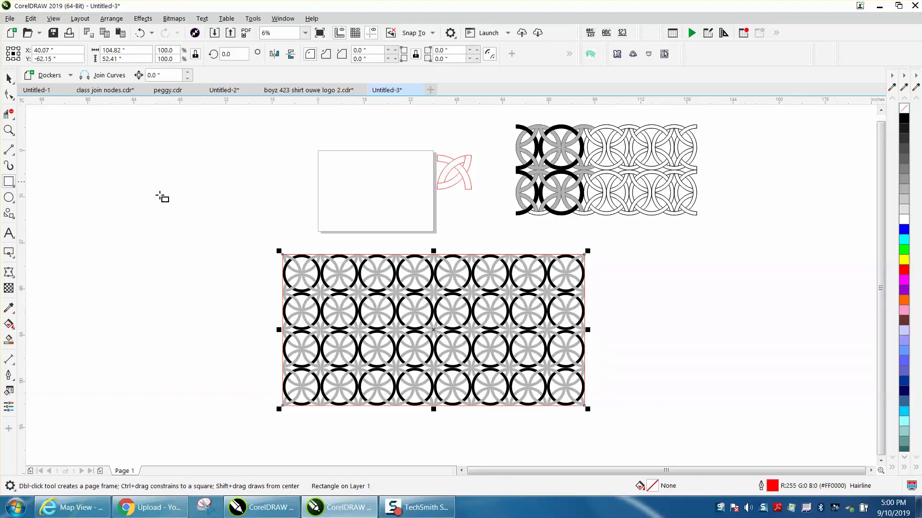
- Try moving the red rectangle off the pattern, then undo the move
left_click(8, 77)
scroll(591, 293, "down", 1)
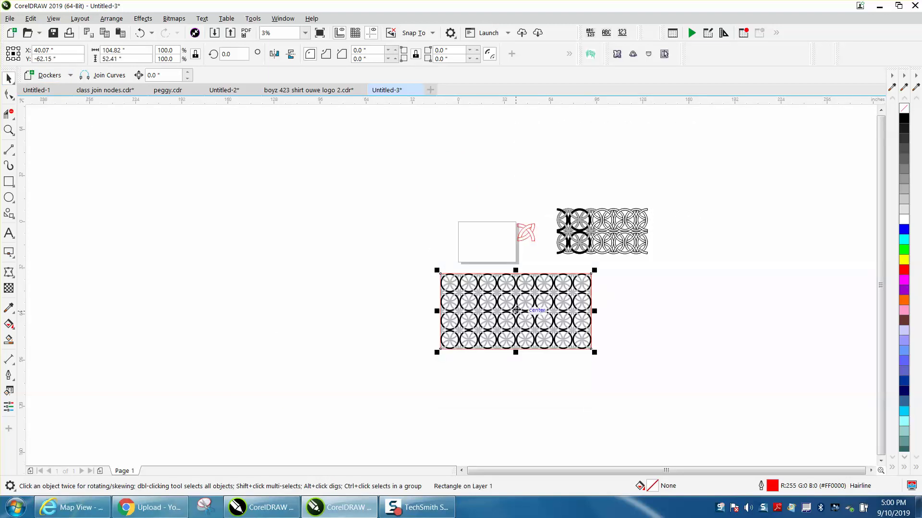
left_click_drag(516, 310, 289, 273)
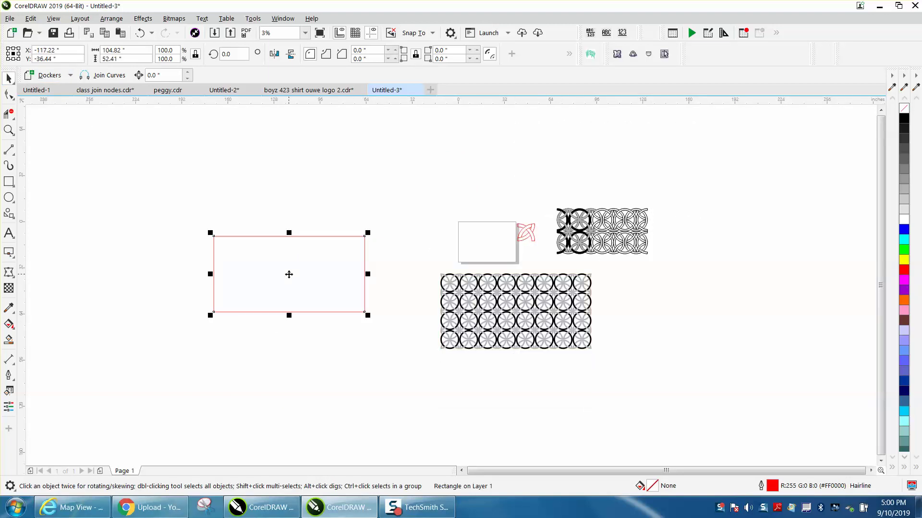
left_click(140, 33)
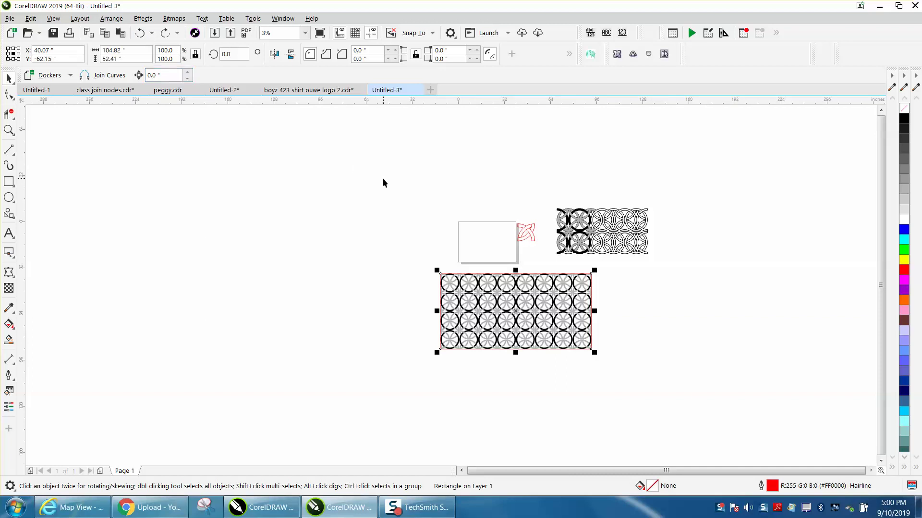
left_click(400, 183)
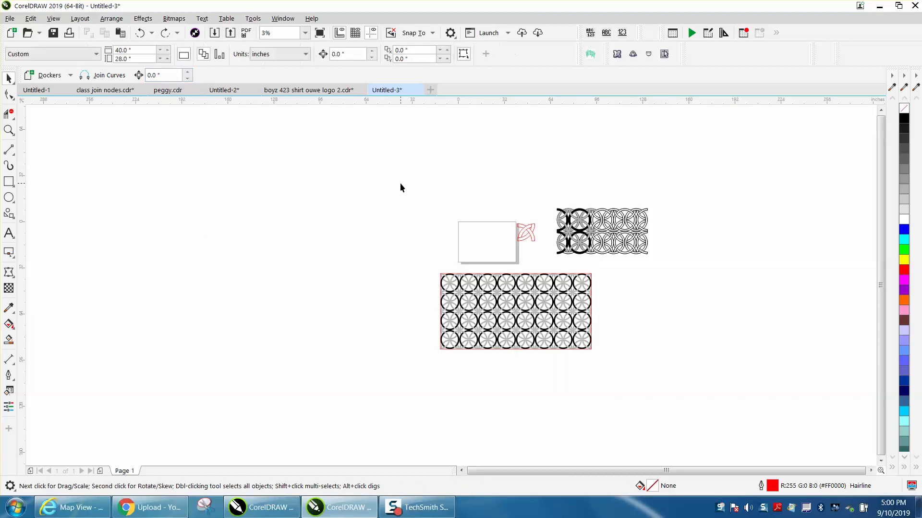
left_click(454, 297)
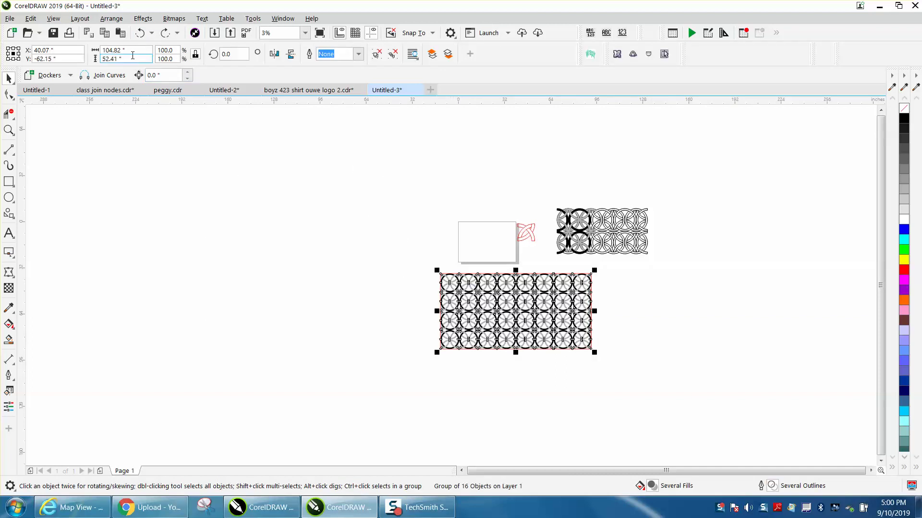
left_click(340, 143)
- Set the nudge distance to 110 in and nudge the circle pattern left by it
left_click(345, 54)
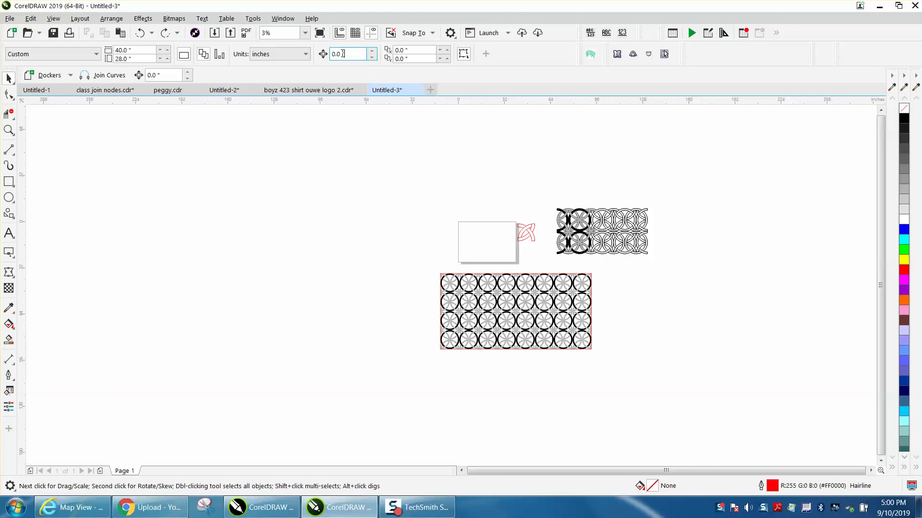
type("110")
key("Return")
left_click(527, 297)
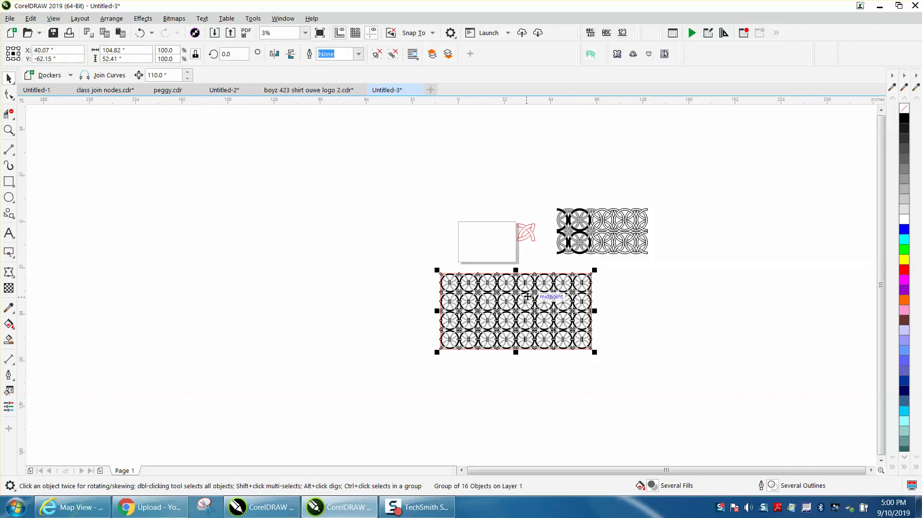
key("Left")
left_click(529, 299)
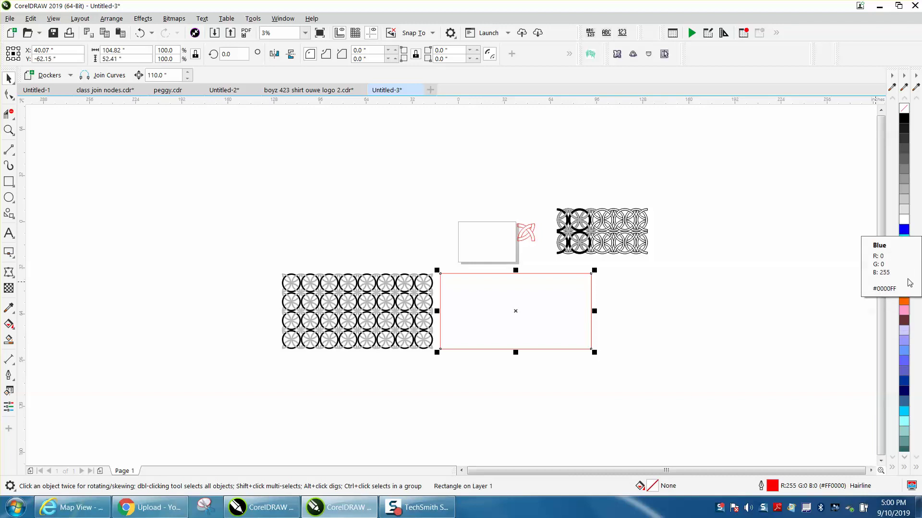
- Fill the rectangle pink and nudge it and the circle pattern so they stack
left_click(904, 310)
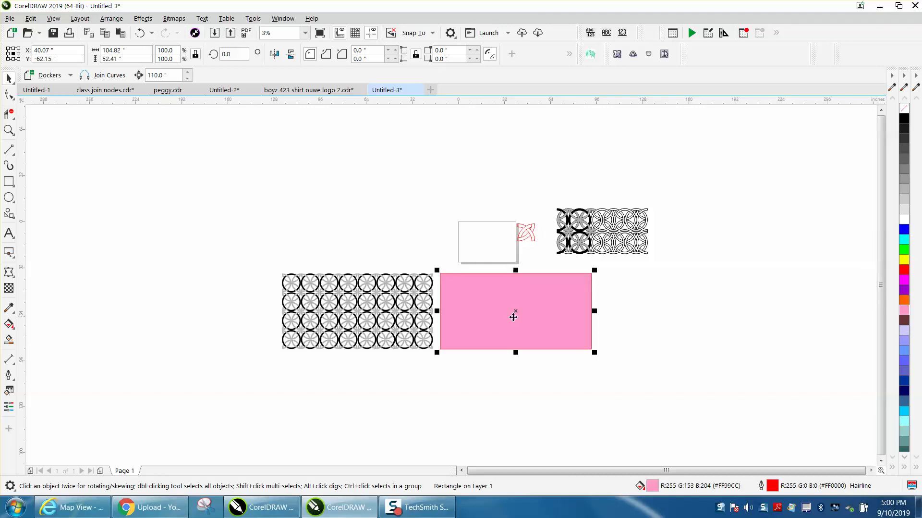
left_click(384, 312)
key("Right")
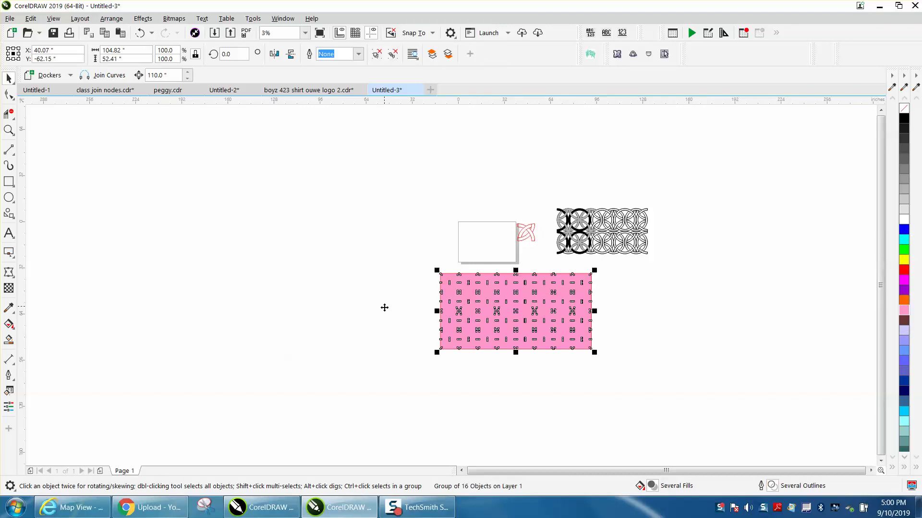
key("Delete")
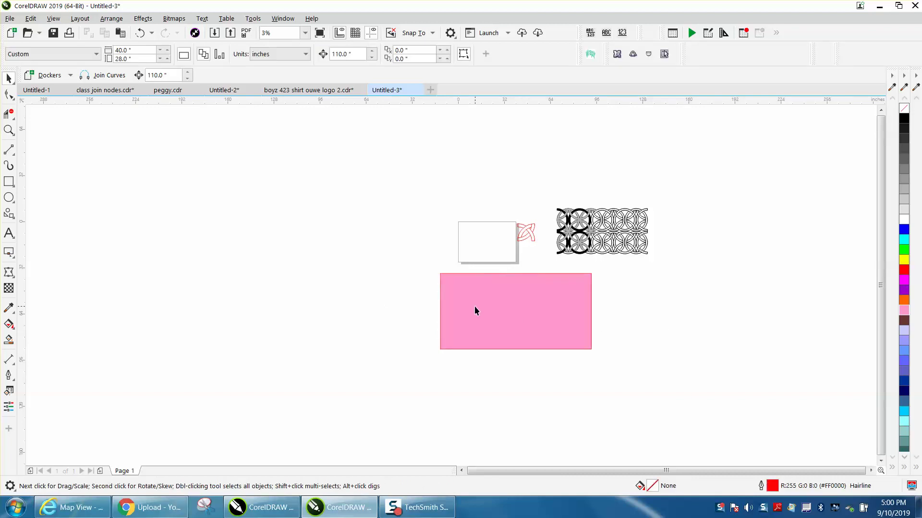
left_click(474, 306)
key("Left")
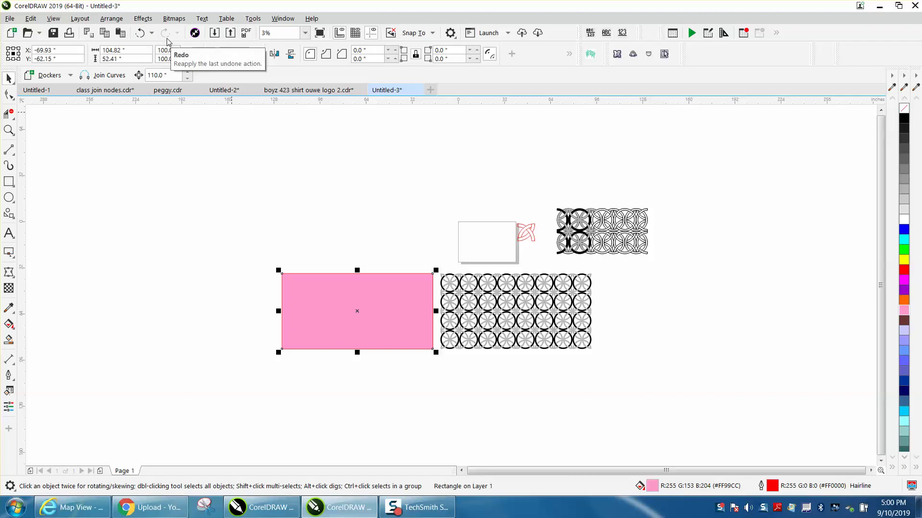
key("Right")
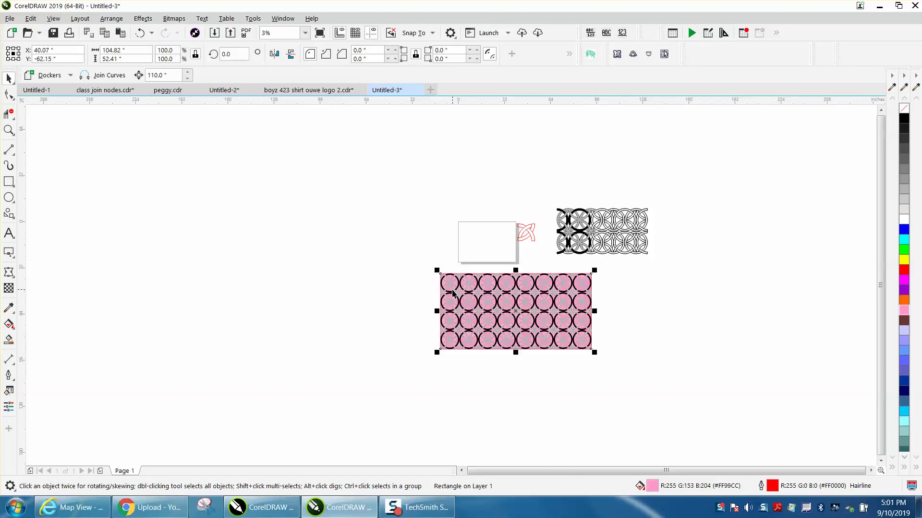
- Zoom in to inspect the pattern over the pink rectangle, then delete the rectangle
key("z")
left_click_drag(389, 245, 628, 377)
left_click_drag(403, 224, 589, 298)
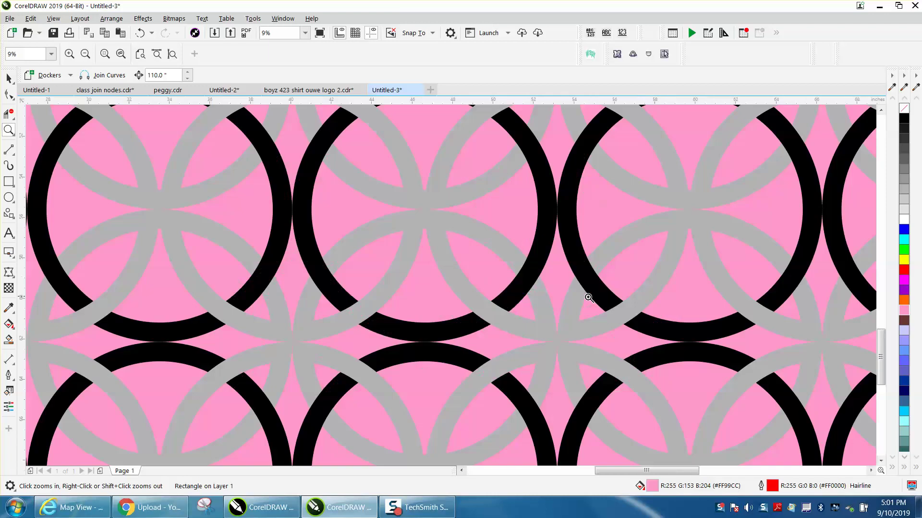
scroll(587, 299, "down", 3)
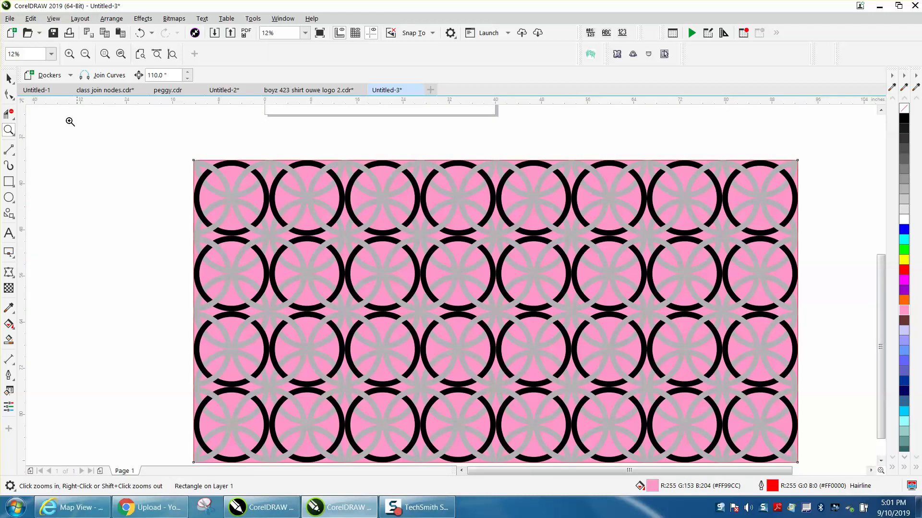
left_click(8, 78)
key("Delete")
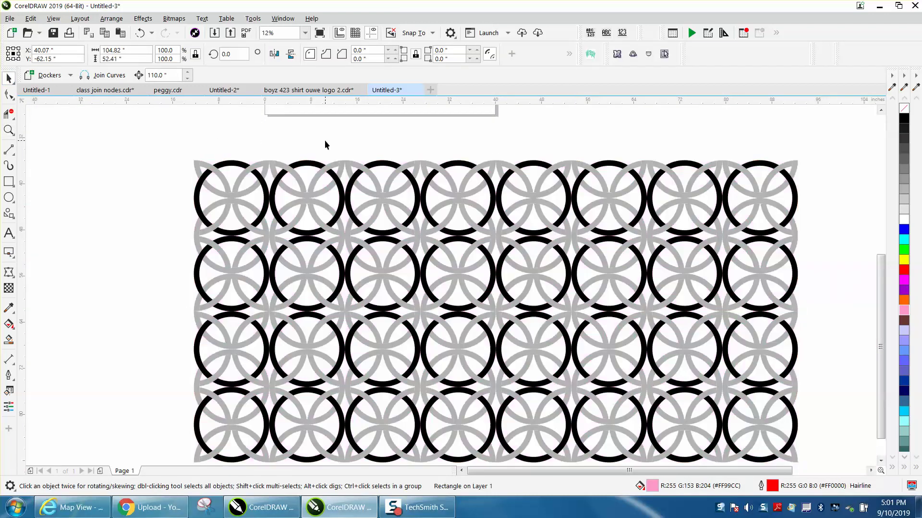